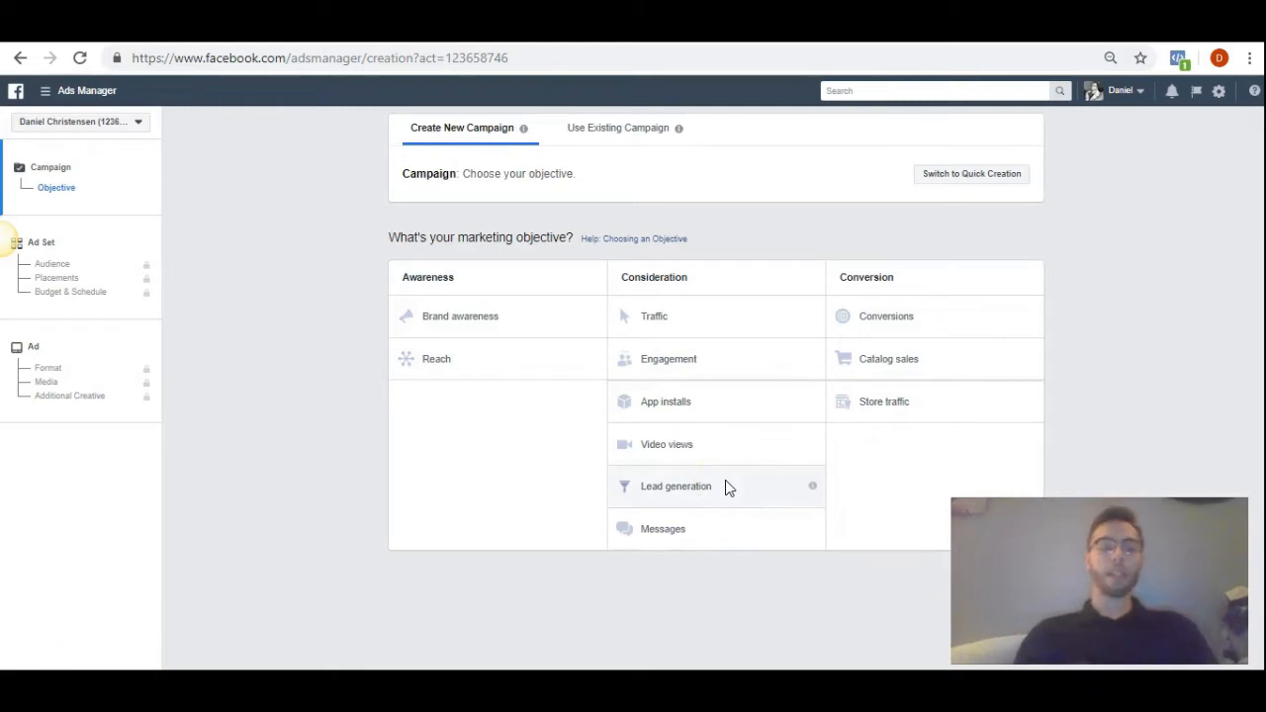
Choose the Conversions marketing objective, keep Conversions as the campaign name, and continue to the ad set setup
{"action": "left_click", "coordinate": [913, 315]}
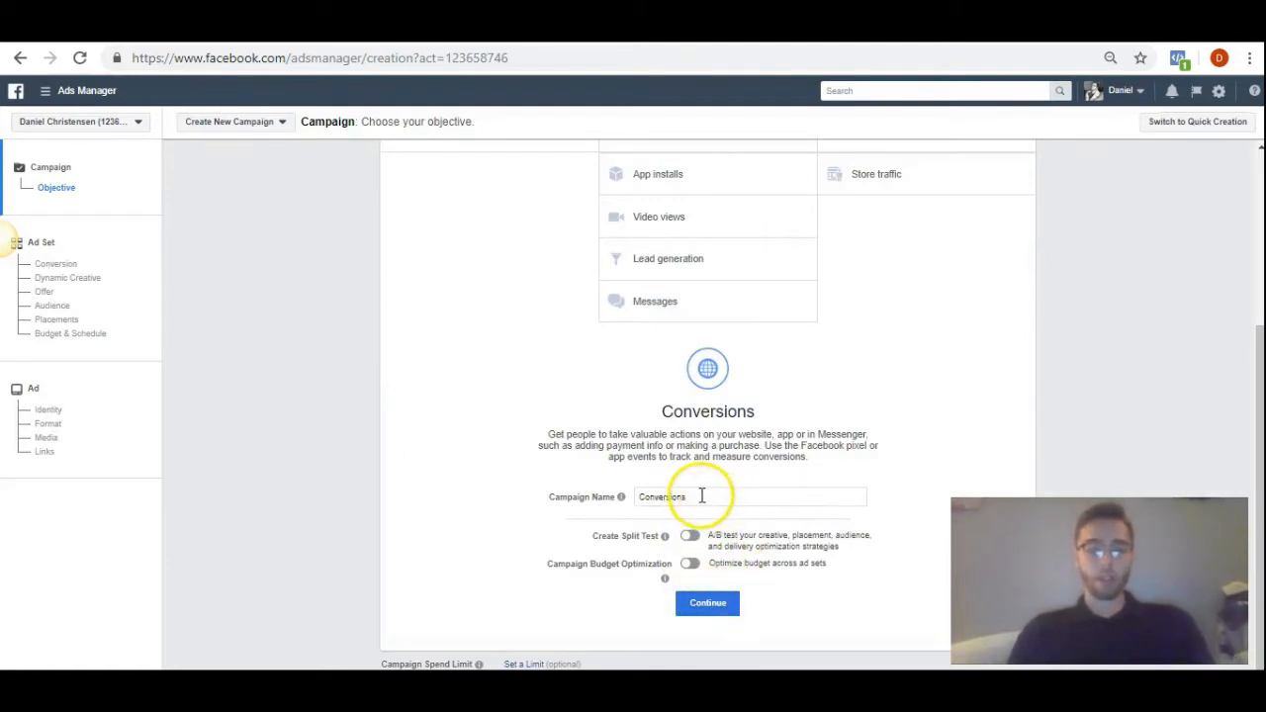
{"action": "left_click", "coordinate": [692, 497]}
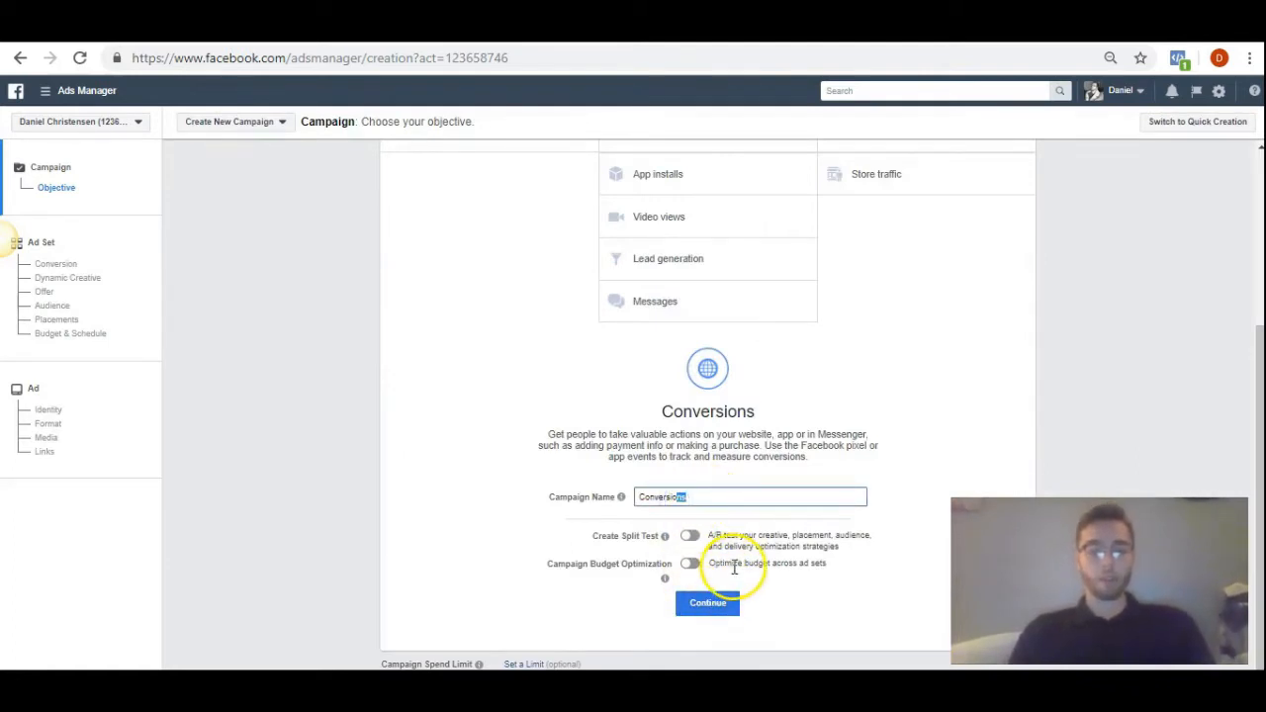
{"action": "left_click", "coordinate": [714, 607]}
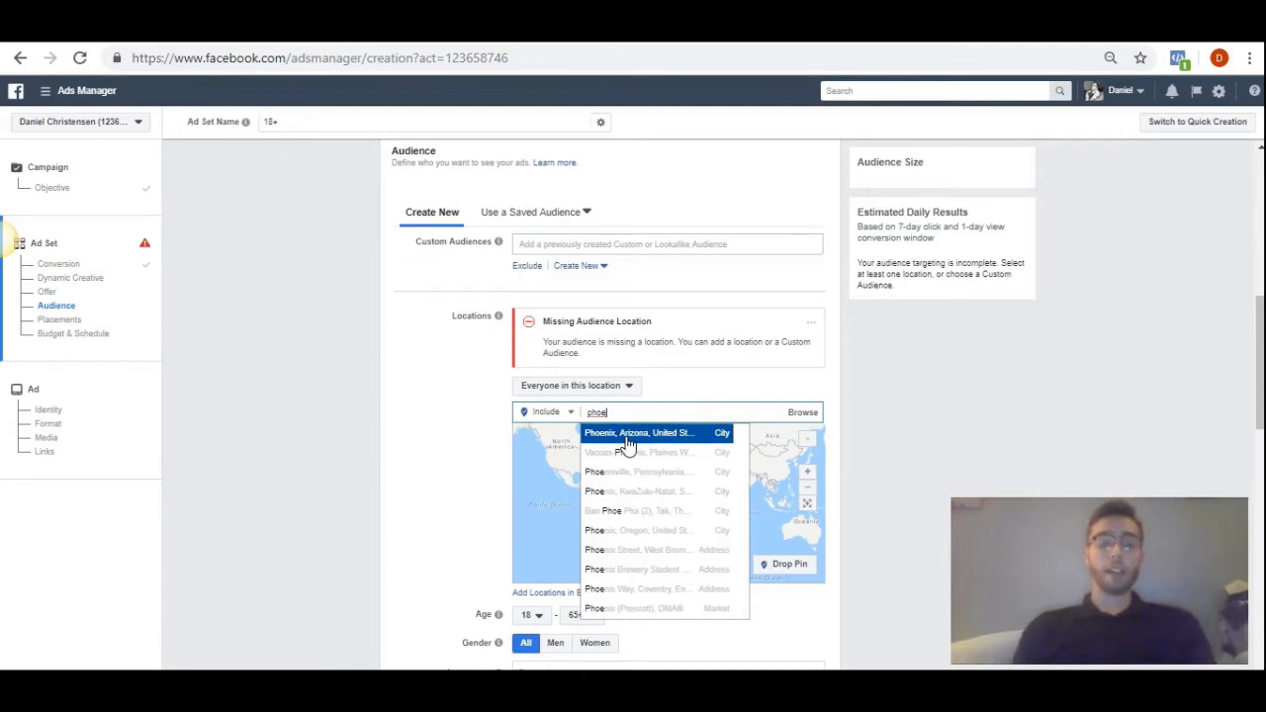
Target Phoenix, Arizona as the audience location with a 20-mile radius around the city
{"action": "left_click", "coordinate": [626, 436]}
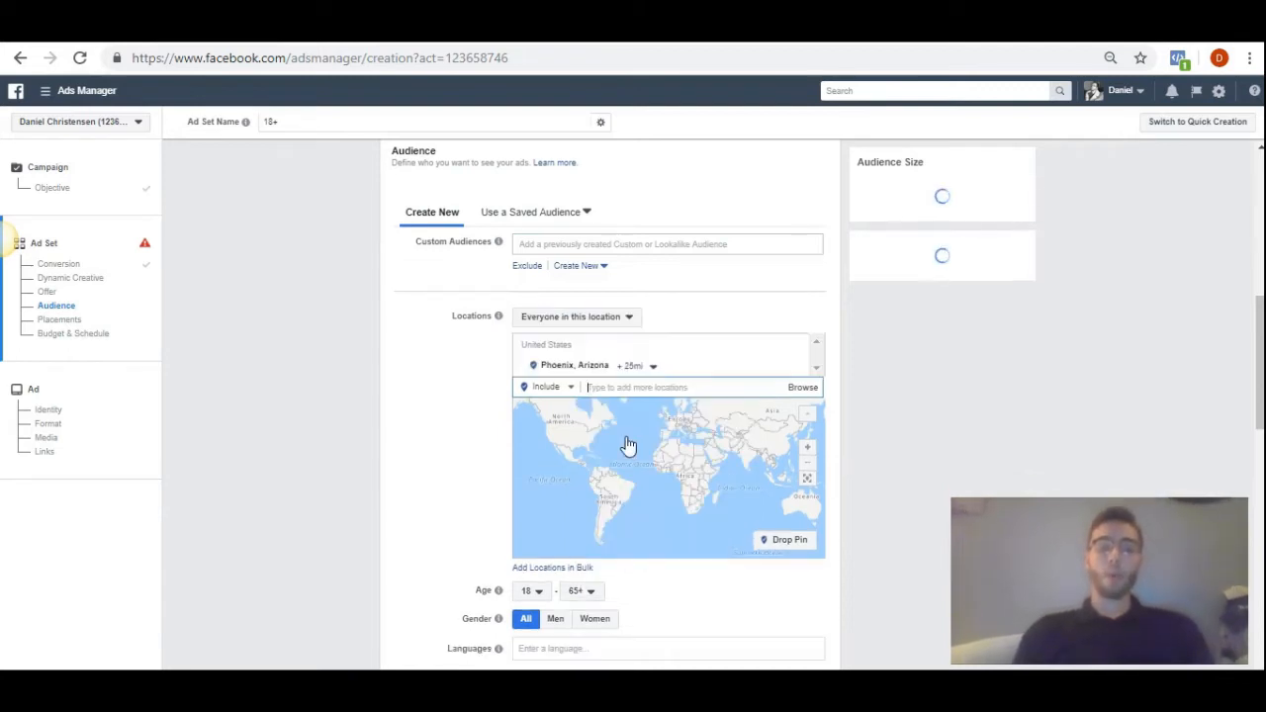
{"action": "left_click", "coordinate": [640, 370]}
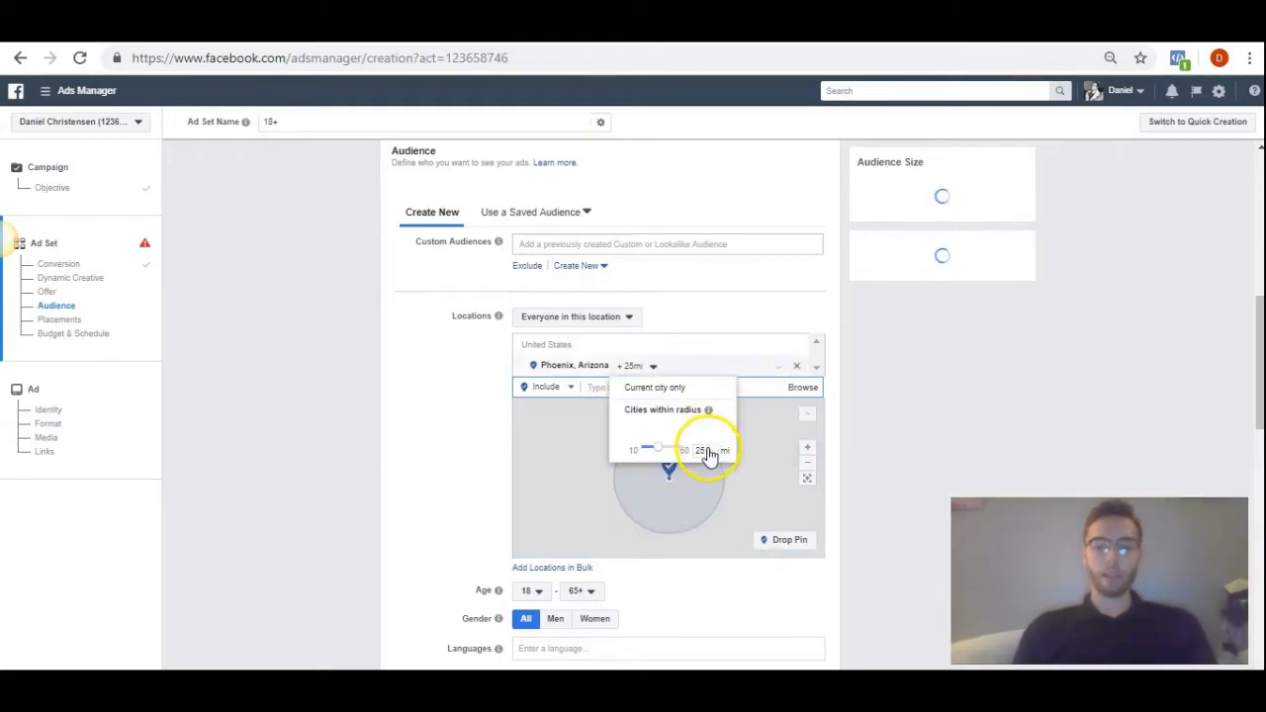
{"action": "left_click", "coordinate": [708, 448]}
{"action": "key", "text": "BackSpace"}
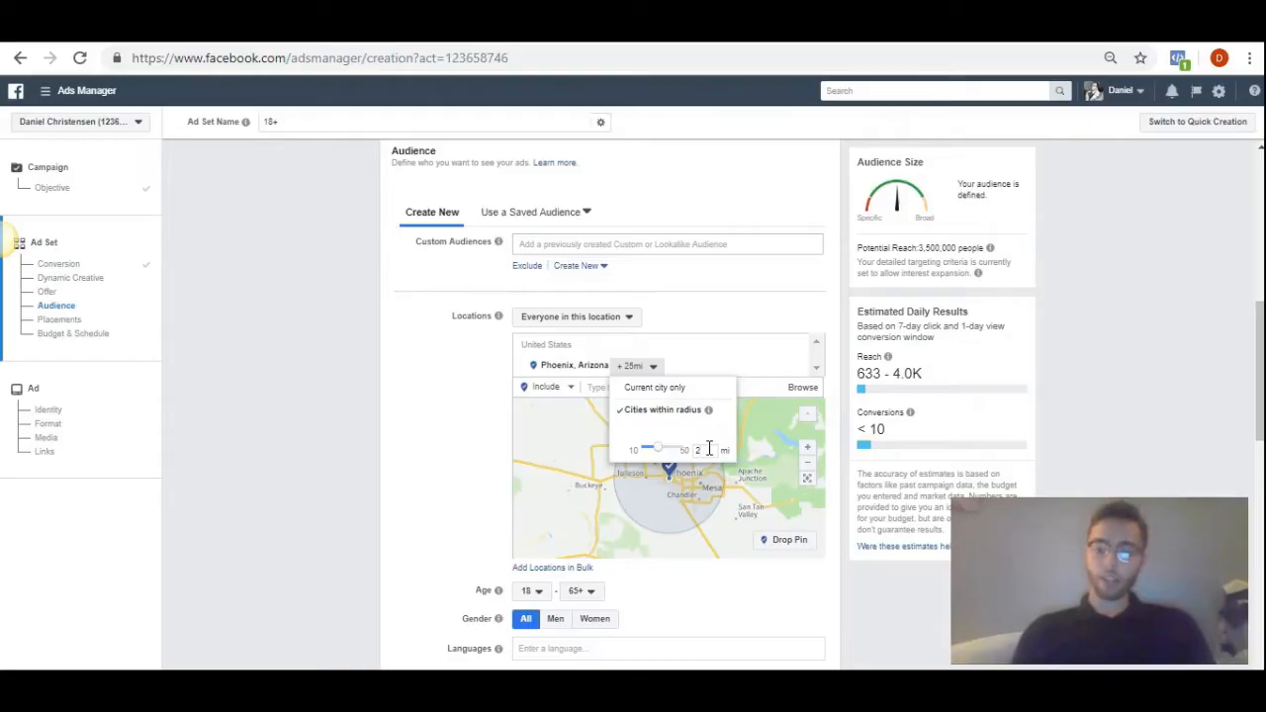
{"action": "type", "text": "0"}
Search the detailed targeting for "fitness" and include people with the Physical fitness interest
{"action": "scroll", "coordinate": [708, 448], "scroll_direction": "down", "scroll_amount": 2}
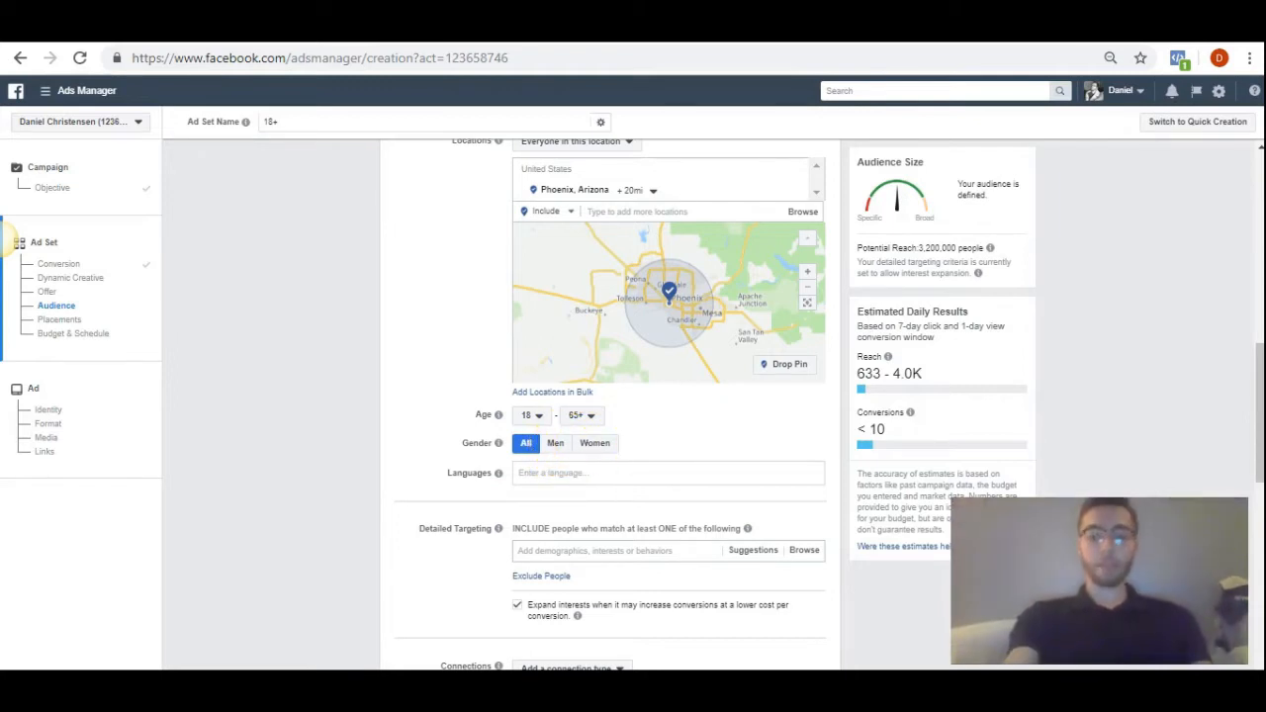
{"action": "scroll", "coordinate": [590, 450], "scroll_direction": "down", "scroll_amount": 1}
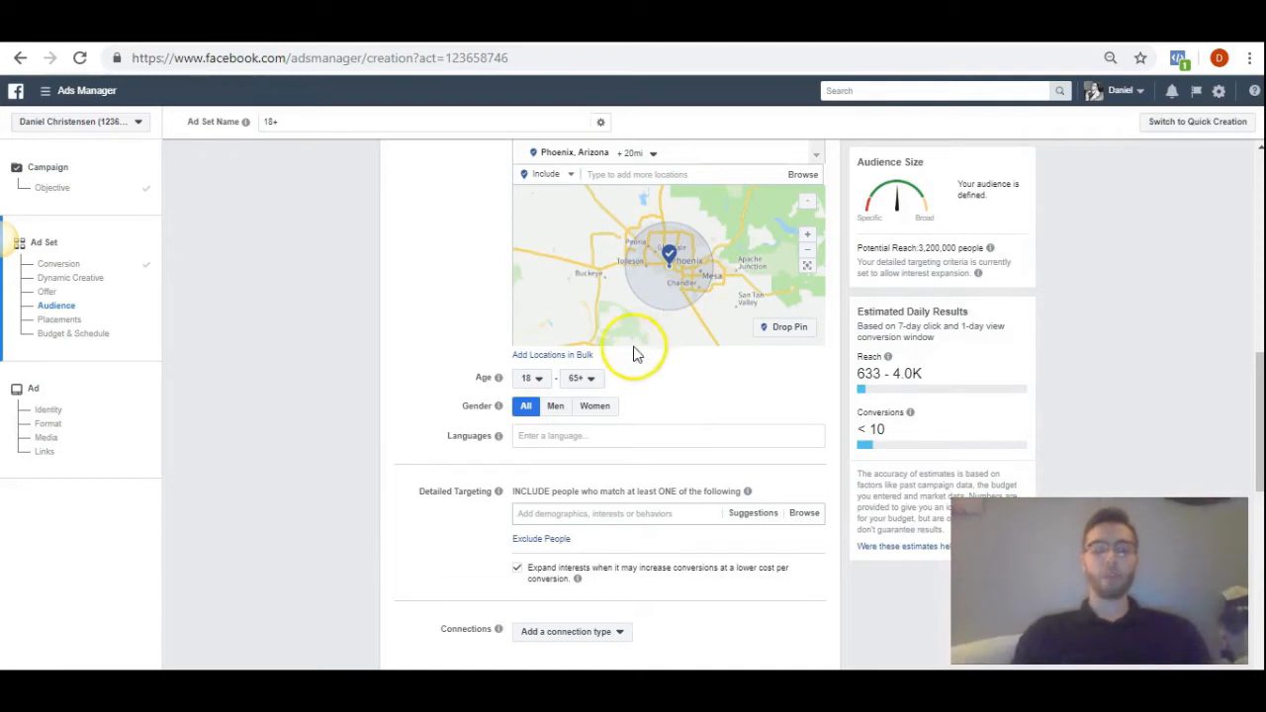
{"action": "scroll", "coordinate": [607, 367], "scroll_direction": "down", "scroll_amount": 2}
{"action": "left_click", "coordinate": [612, 317]}
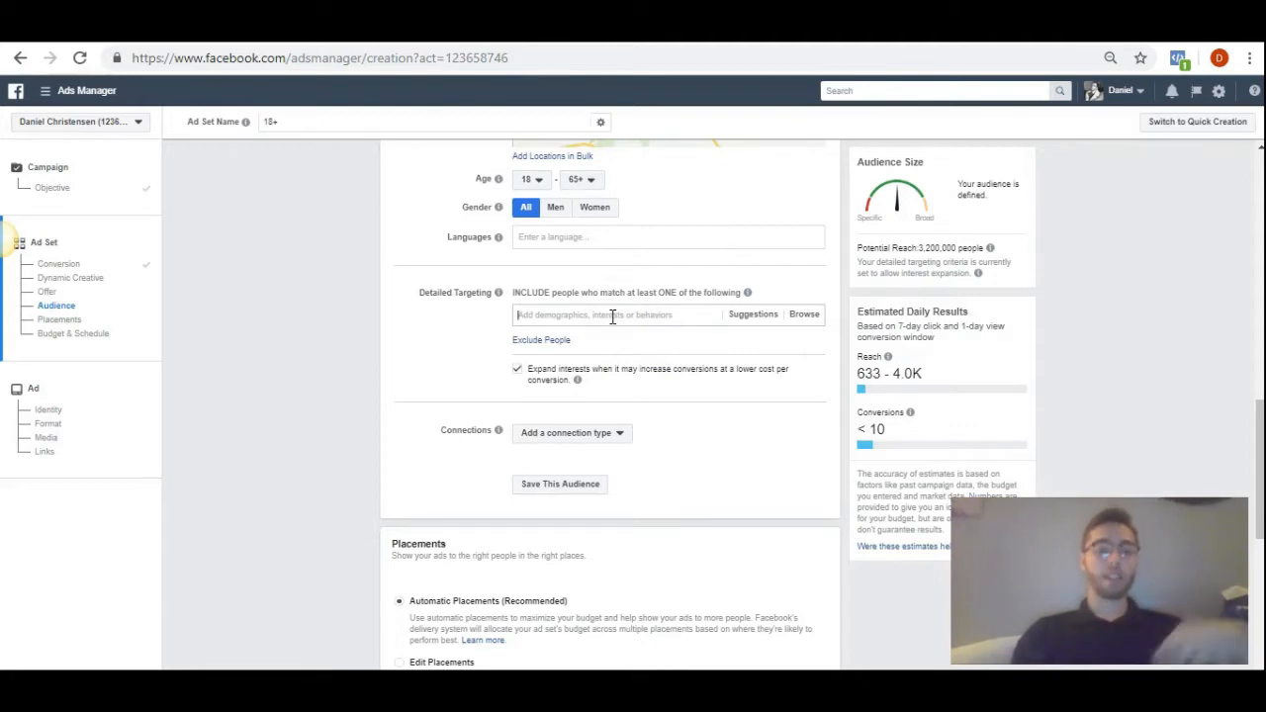
{"action": "type", "text": "s"}
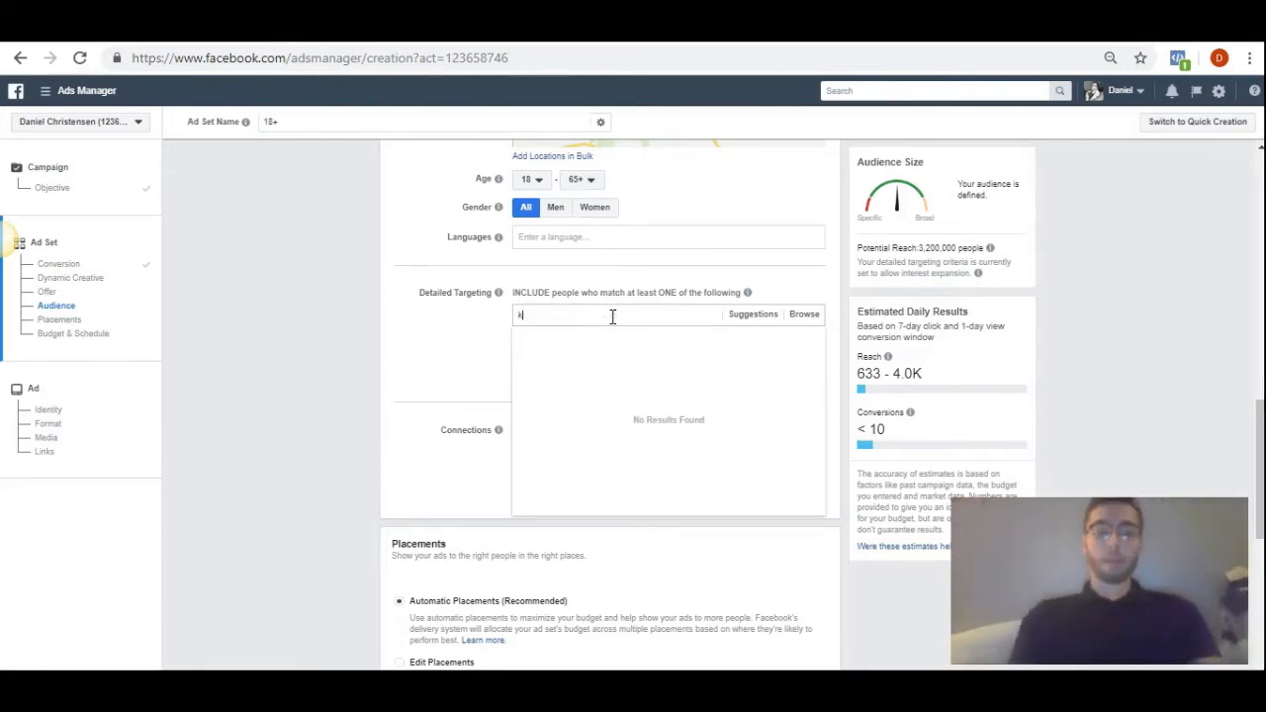
{"action": "key", "text": "BackSpace"}
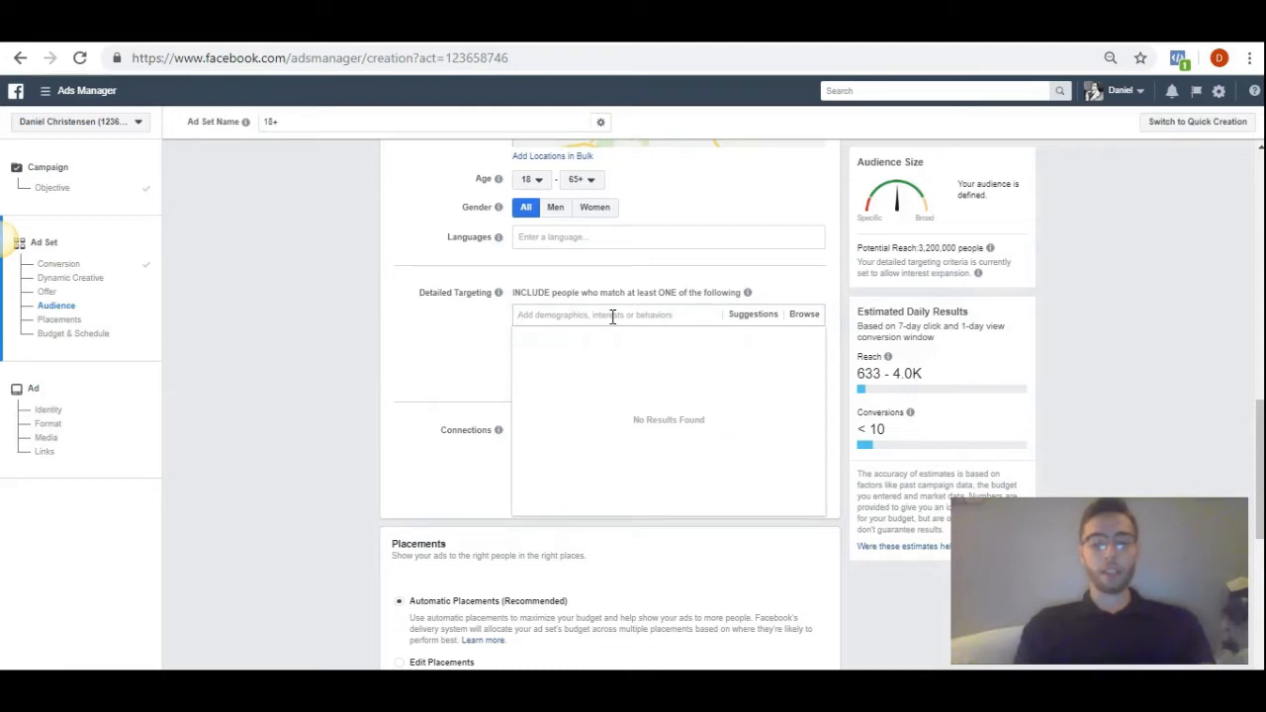
{"action": "type", "text": "fitn"}
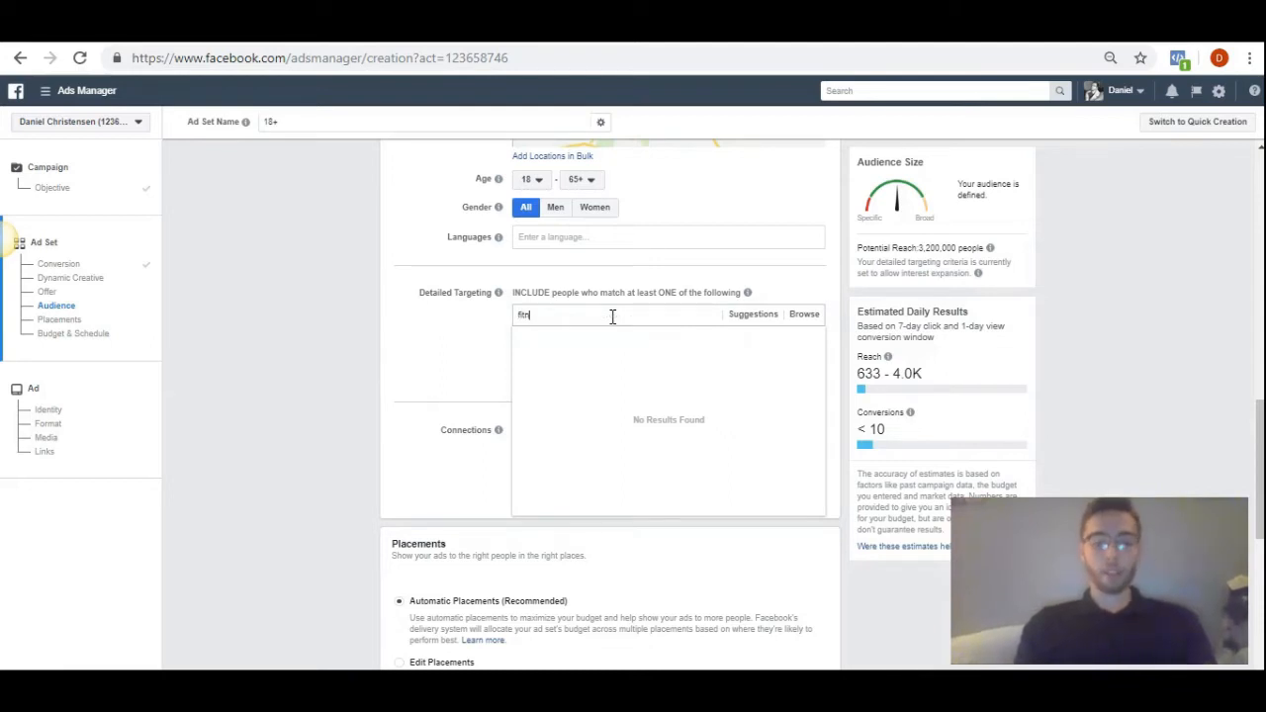
{"action": "type", "text": "ess"}
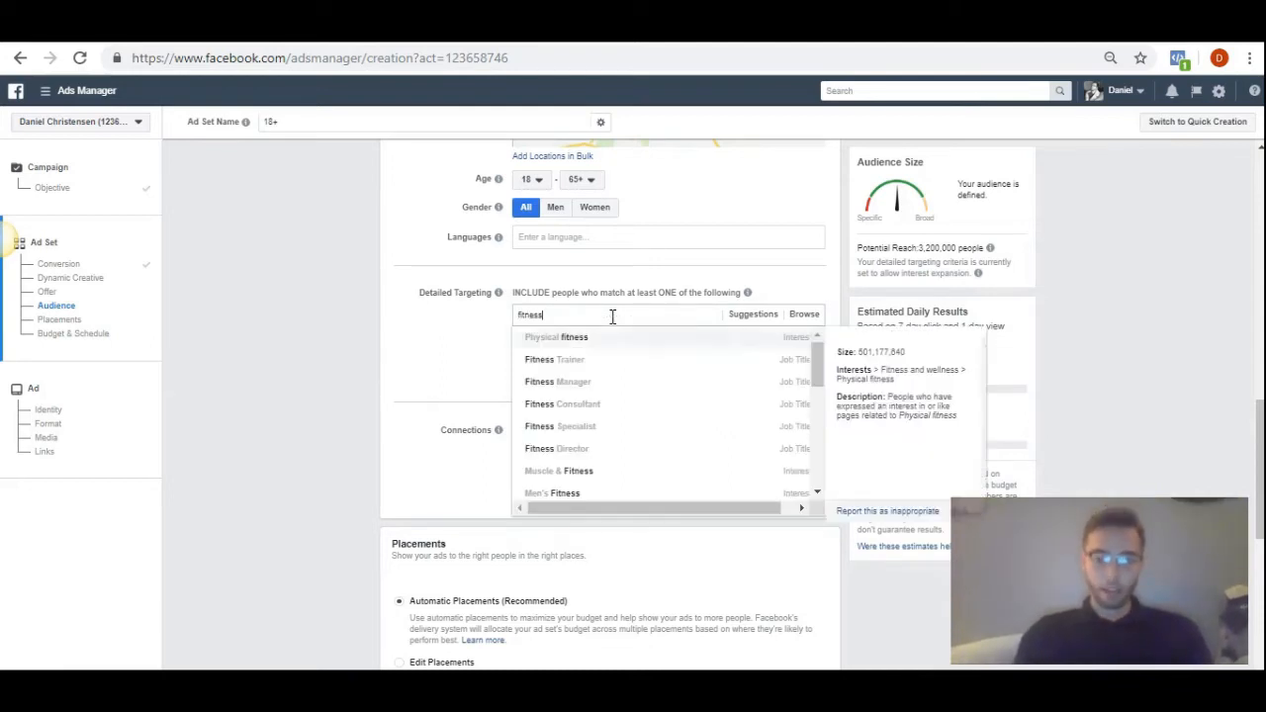
{"action": "left_click", "coordinate": [753, 317]}
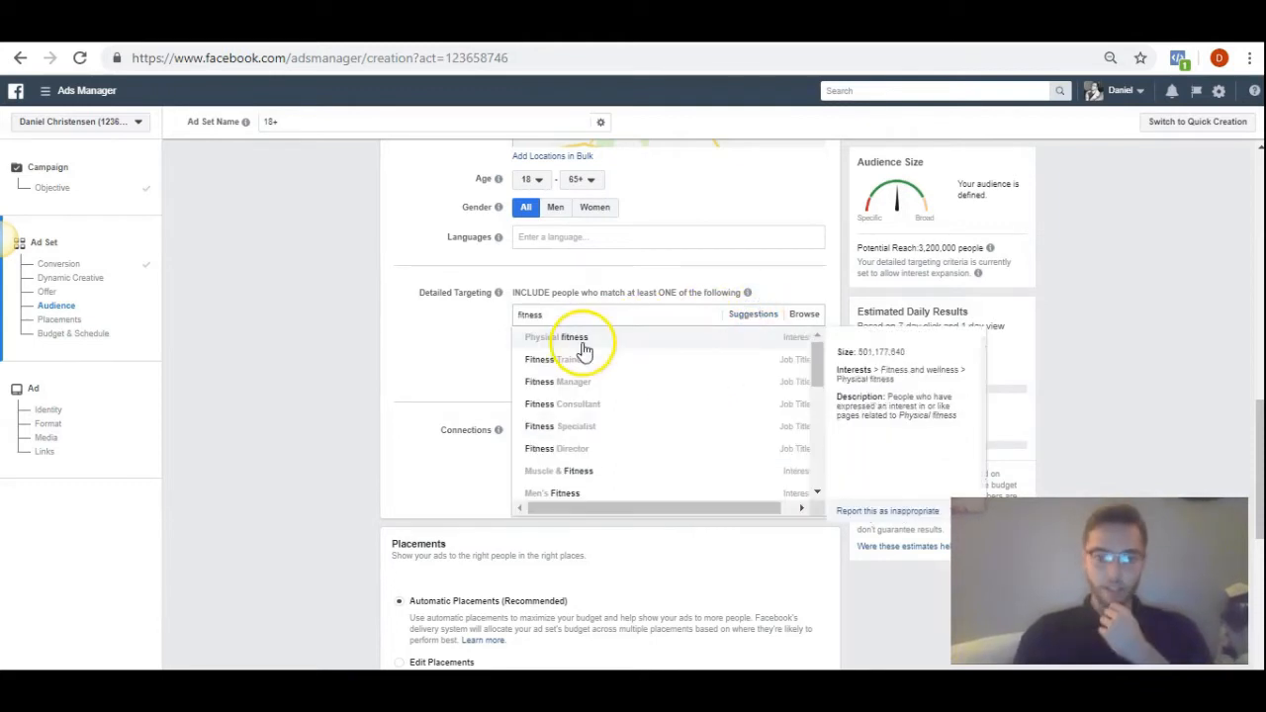
{"action": "left_click", "coordinate": [582, 345]}
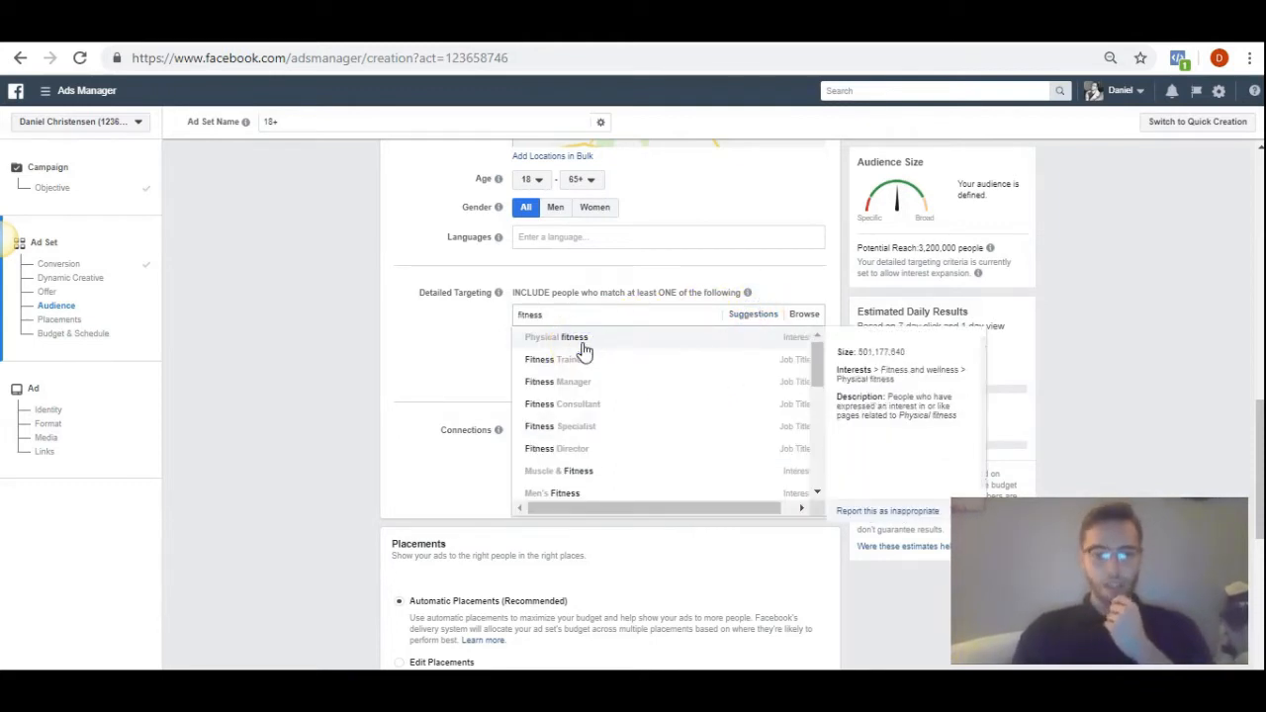
{"action": "left_click", "coordinate": [583, 346]}
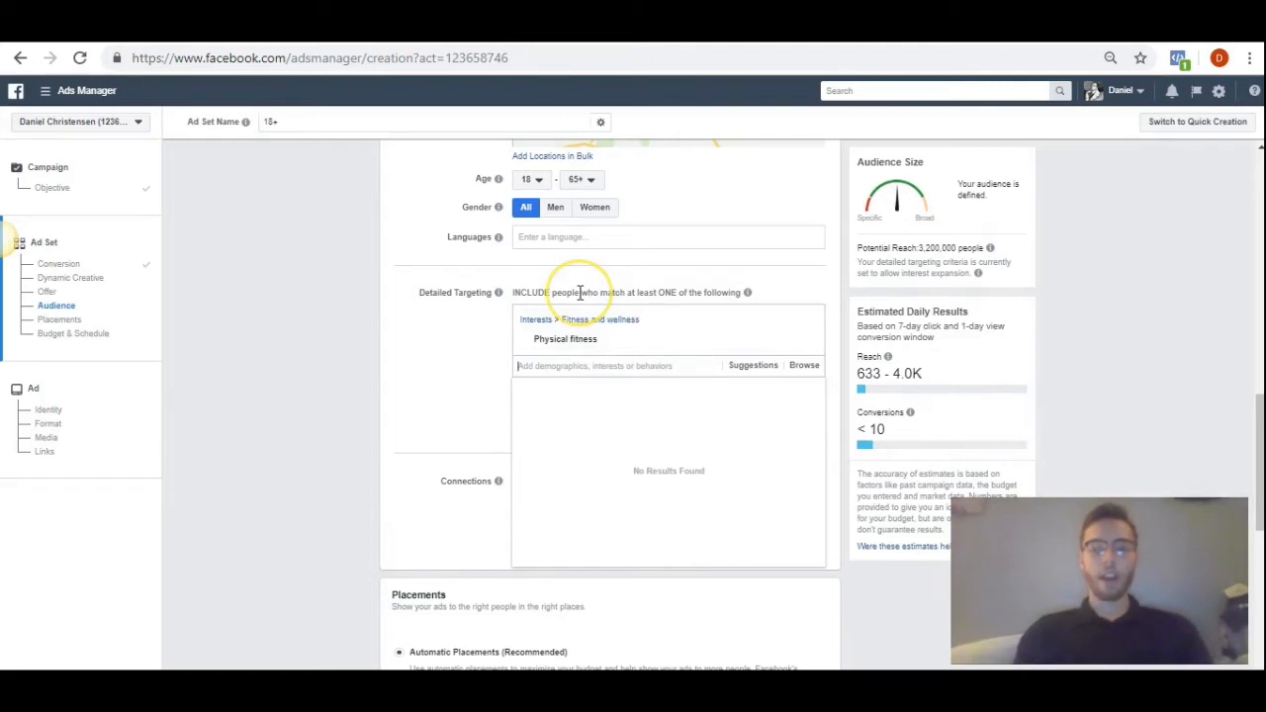
{"action": "left_click", "coordinate": [409, 353]}
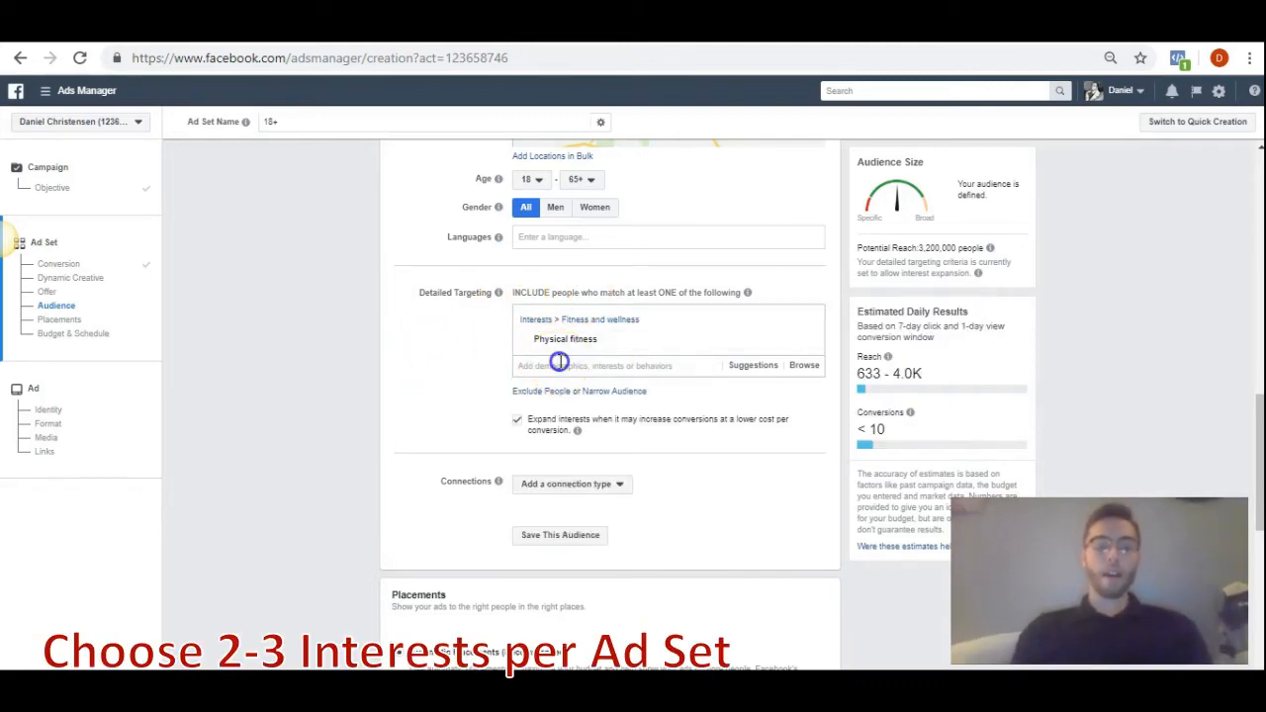
Add the suggested interest Weight training alongside Physical fitness in the detailed targeting
{"action": "left_click", "coordinate": [692, 367]}
{"action": "left_click", "coordinate": [736, 371]}
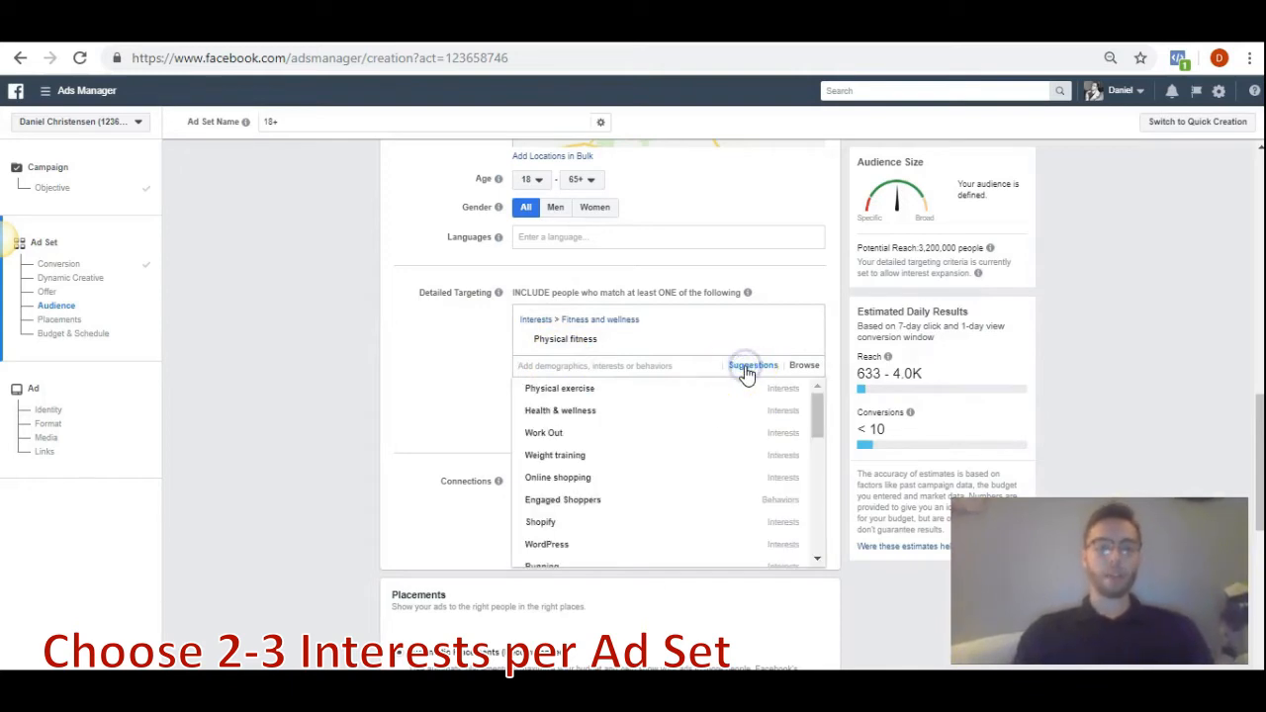
{"action": "mouse_move", "coordinate": [650, 399]}
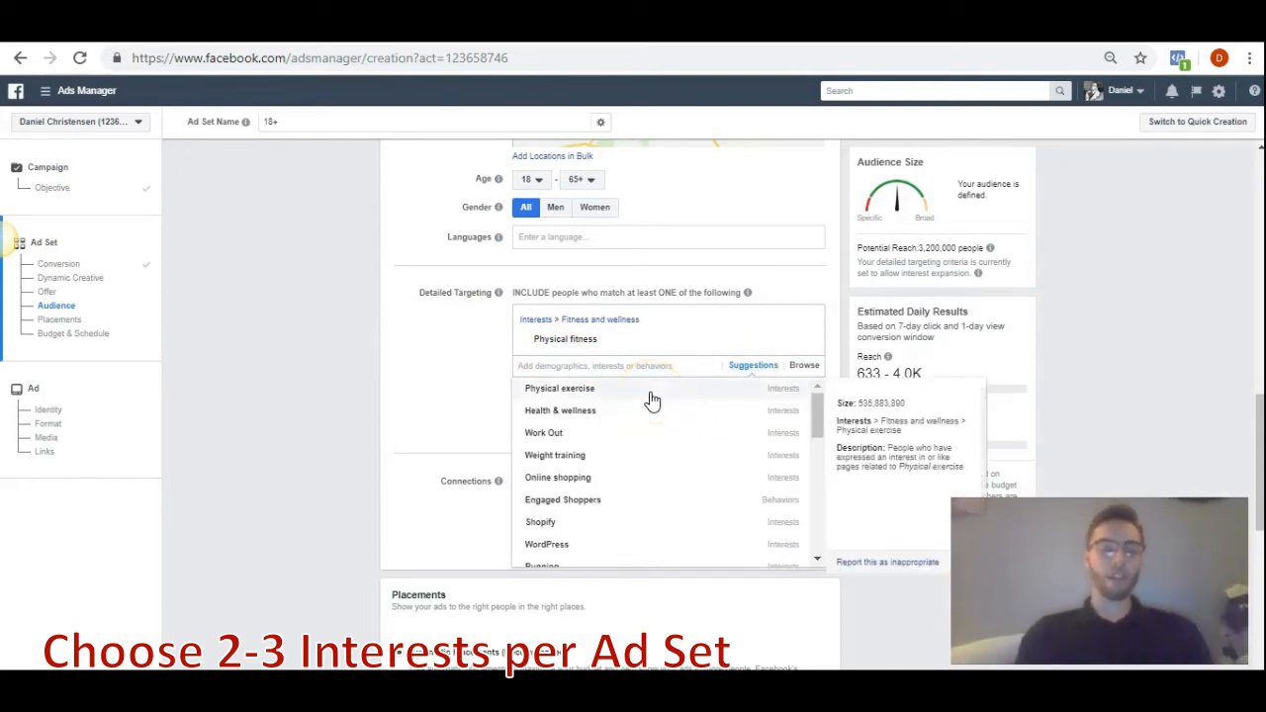
{"action": "left_click", "coordinate": [591, 459]}
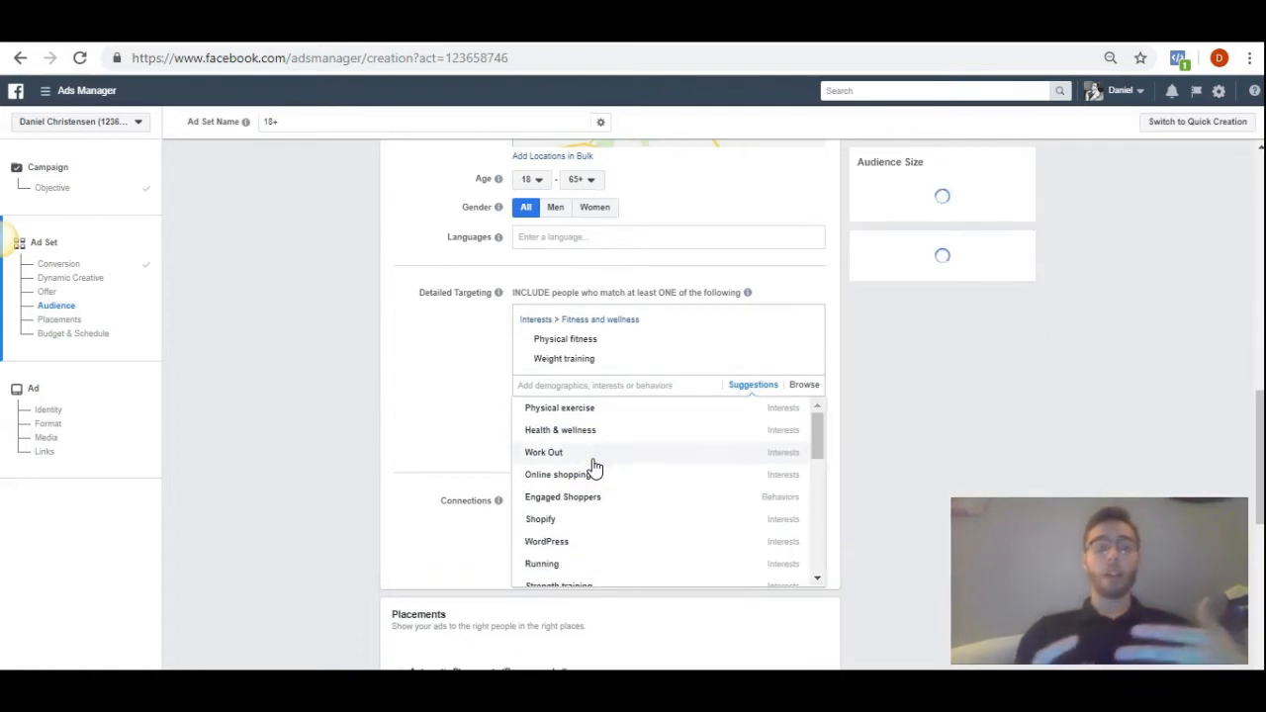
{"action": "left_click", "coordinate": [337, 364]}
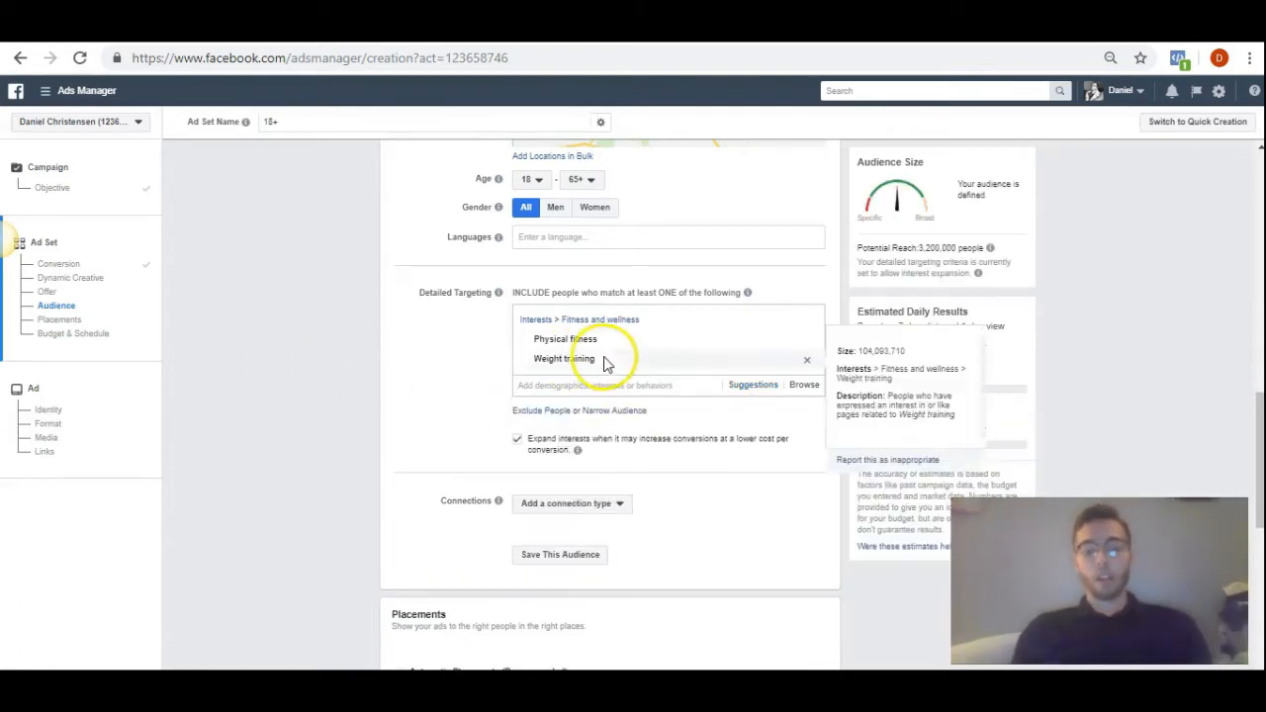
Narrow the audience by adding a second targeting group that people must also match
{"action": "left_click", "coordinate": [618, 414]}
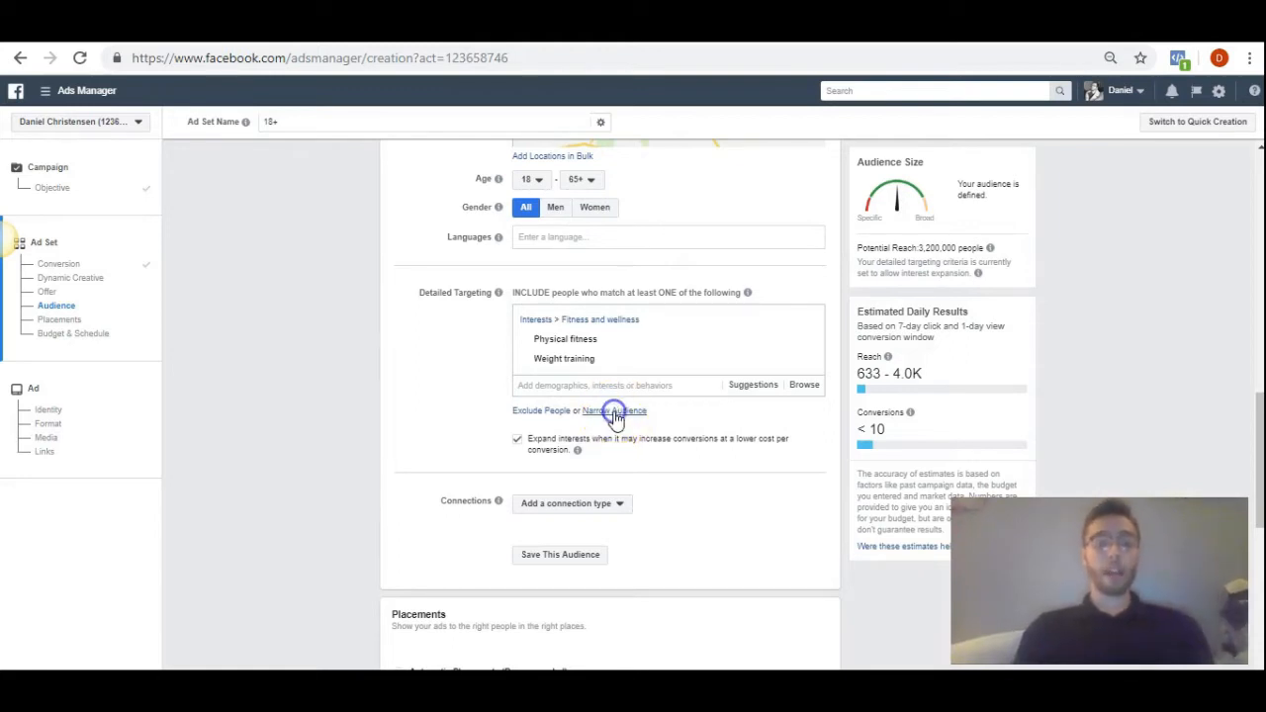
{"action": "left_click", "coordinate": [596, 430]}
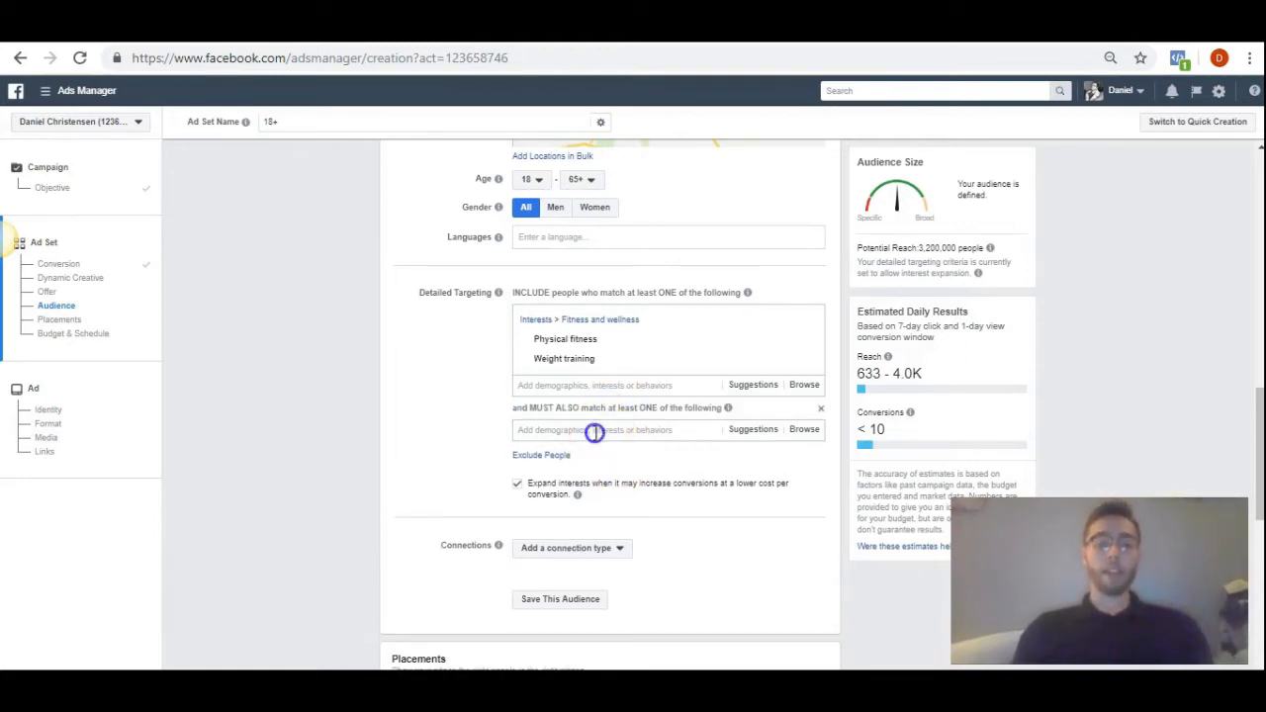
{"action": "mouse_move", "coordinate": [682, 366]}
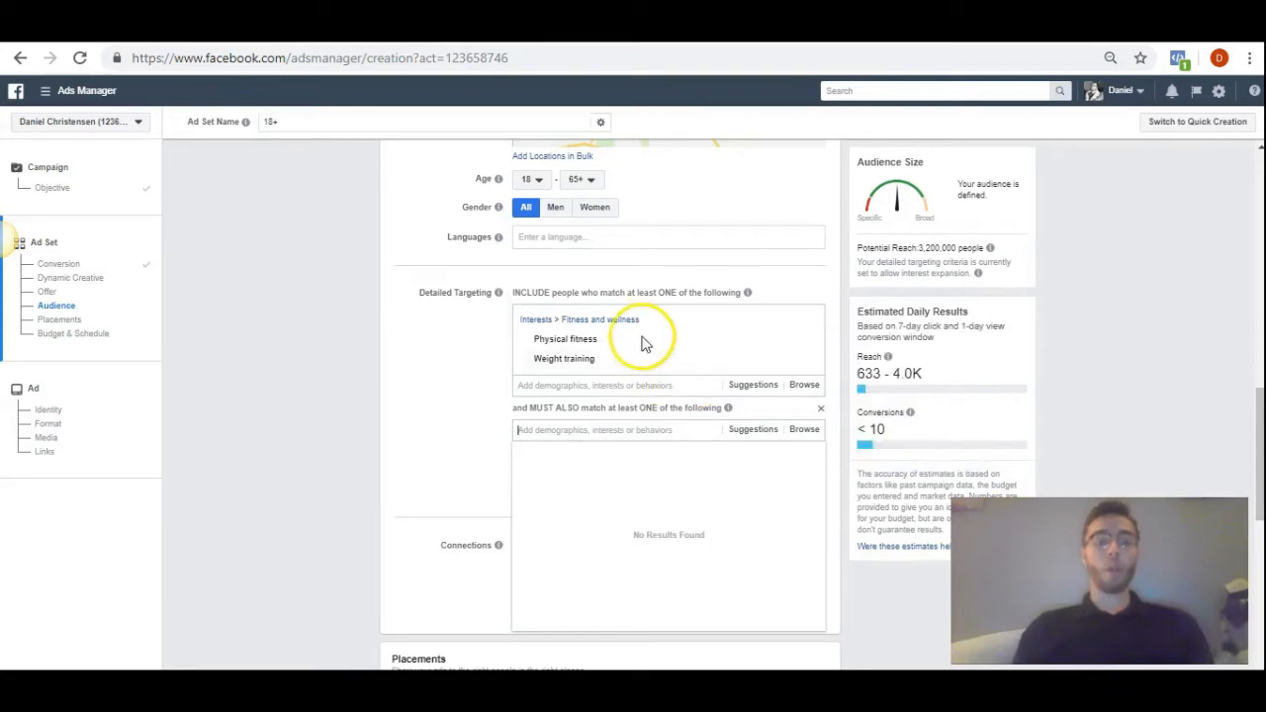
{"action": "mouse_move", "coordinate": [627, 339]}
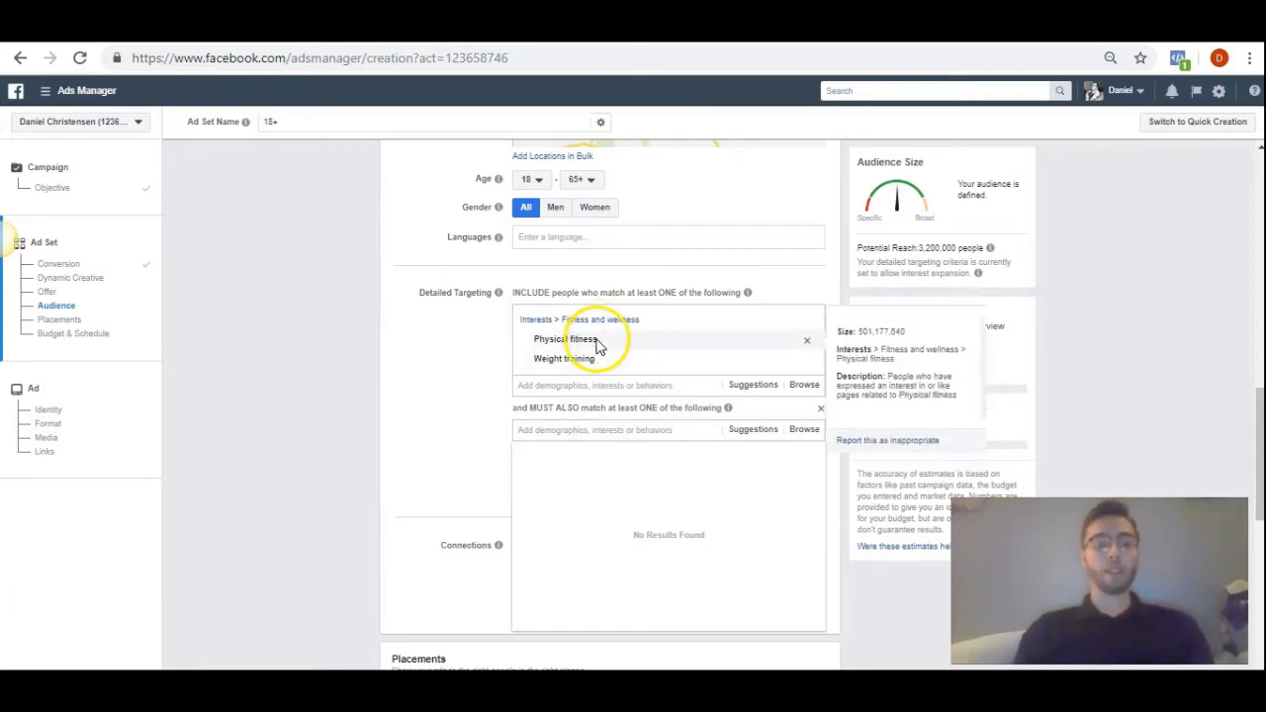
{"action": "mouse_move", "coordinate": [593, 361]}
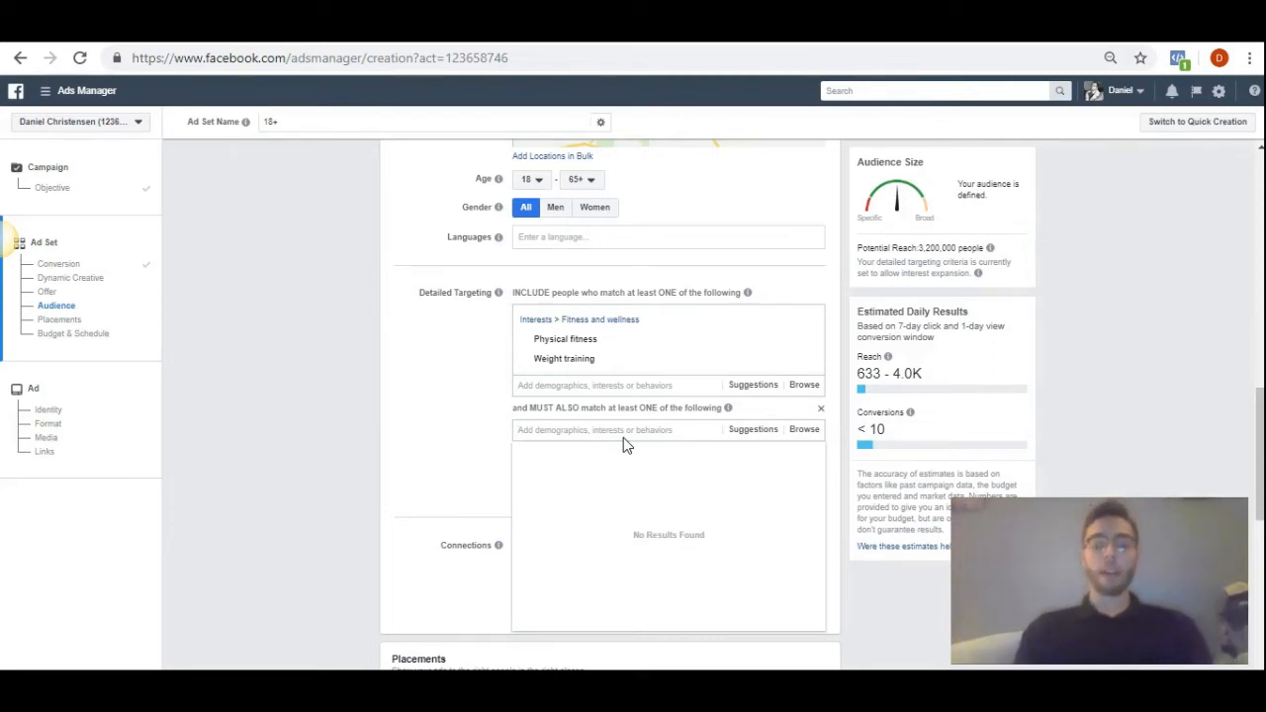
Try the demographic "Household income: top 10% of ZIP codes (US)" as the must-also-match criterion, and remove it again
{"action": "type", "text": "top 10"}
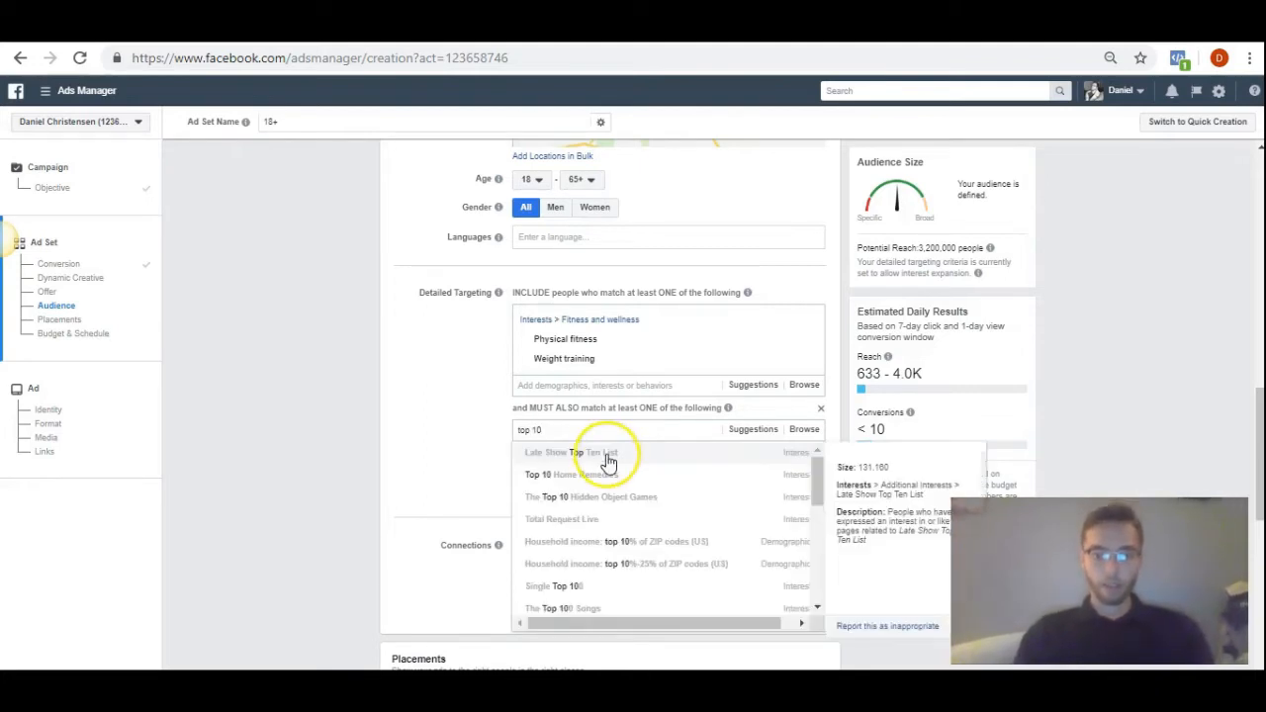
{"action": "key", "text": "BackSpace"}
{"action": "key", "text": "BackSpace"}
{"action": "key", "text": "BackSpace"}
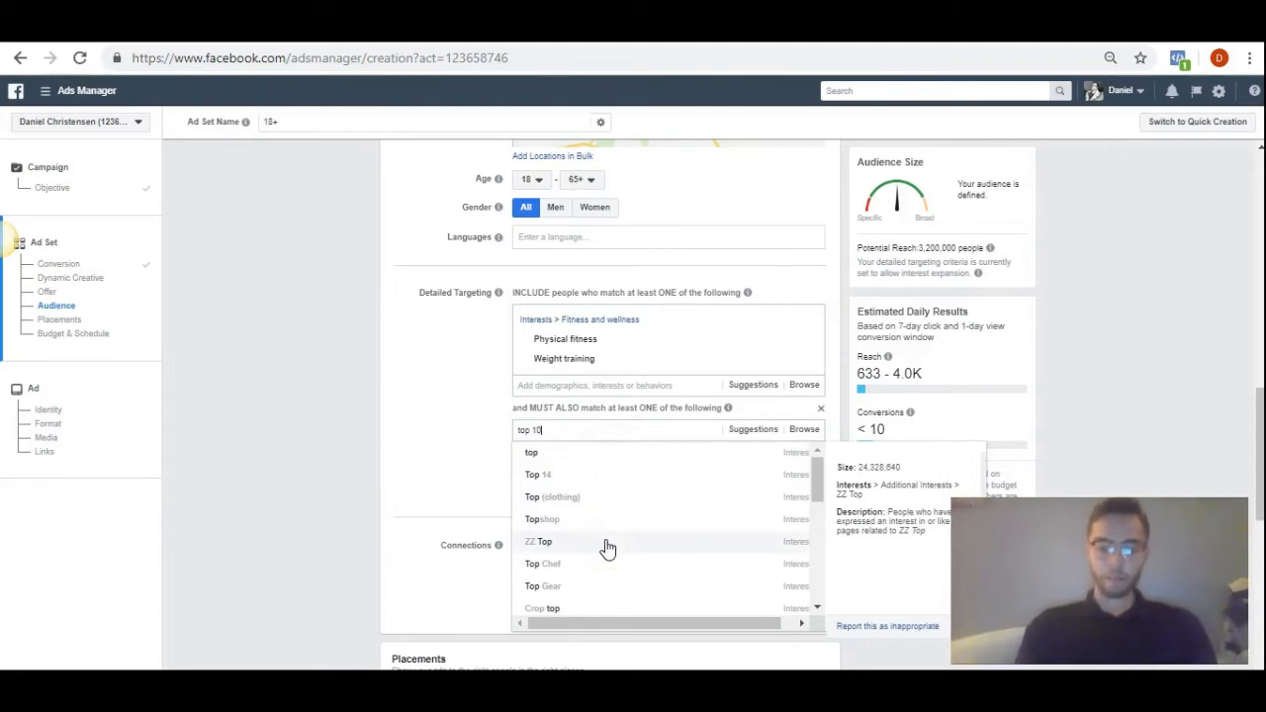
{"action": "left_click", "coordinate": [623, 542]}
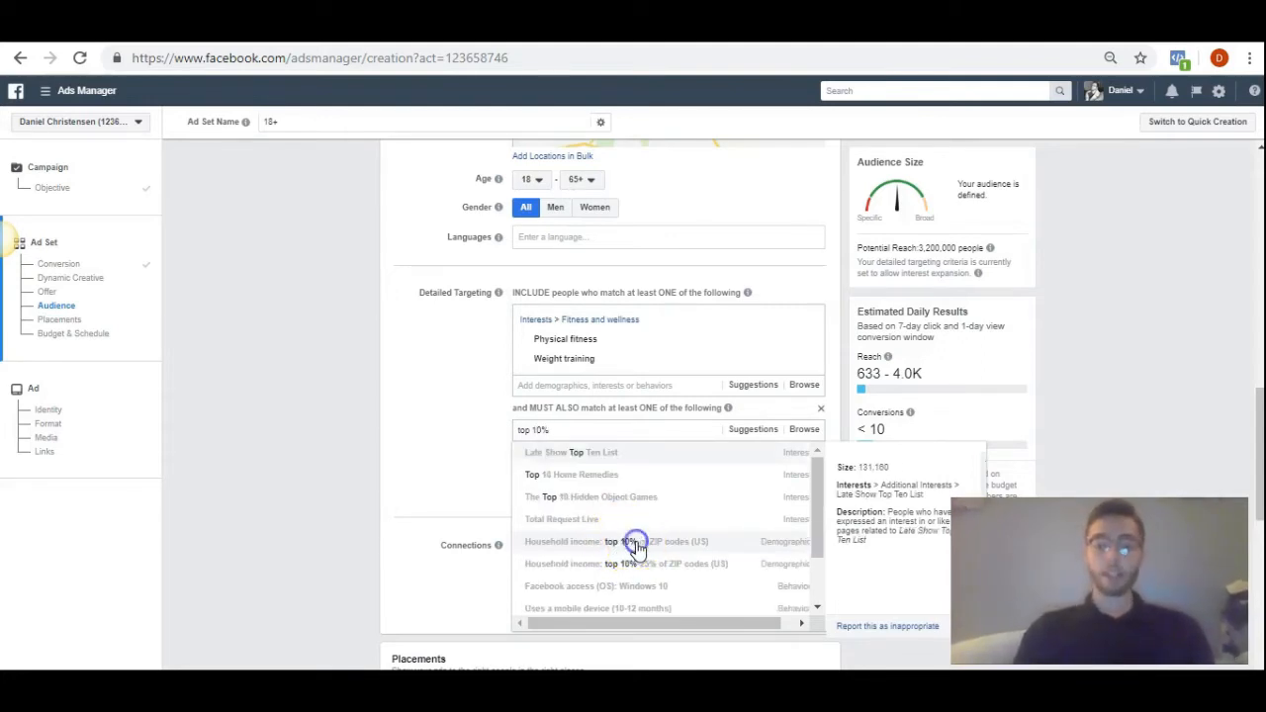
{"action": "left_click", "coordinate": [638, 546]}
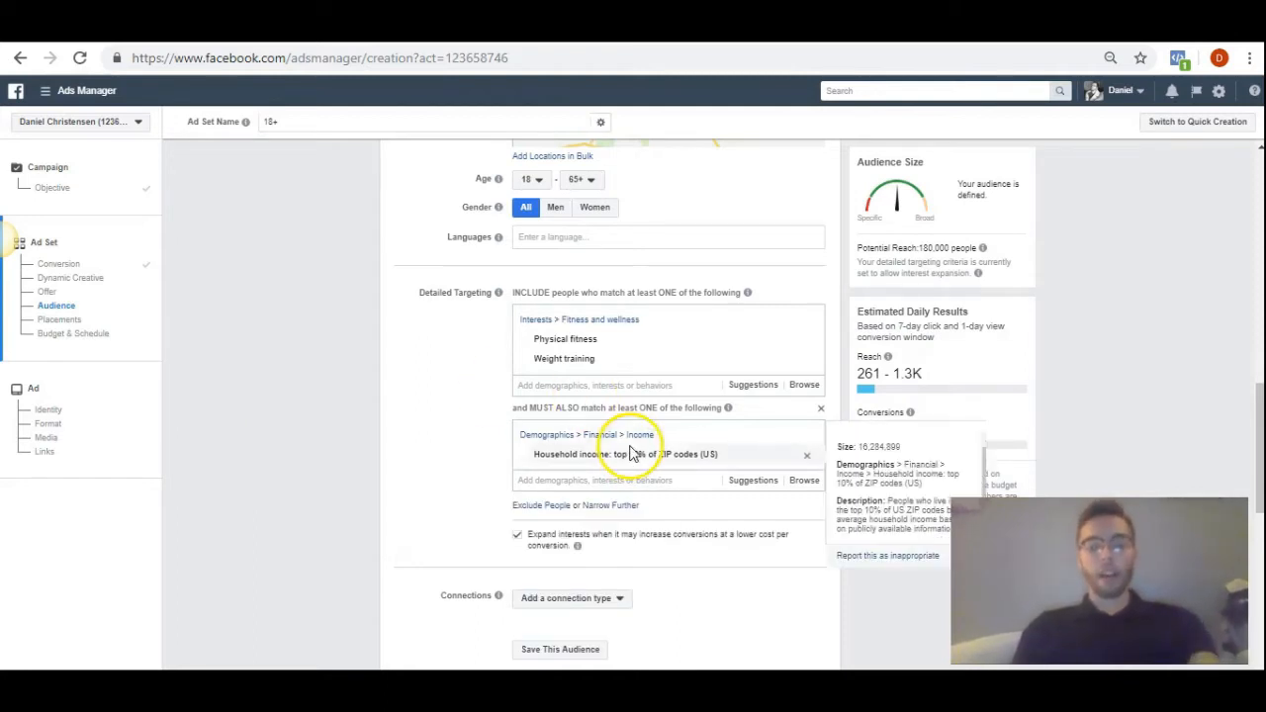
{"action": "mouse_move", "coordinate": [658, 456]}
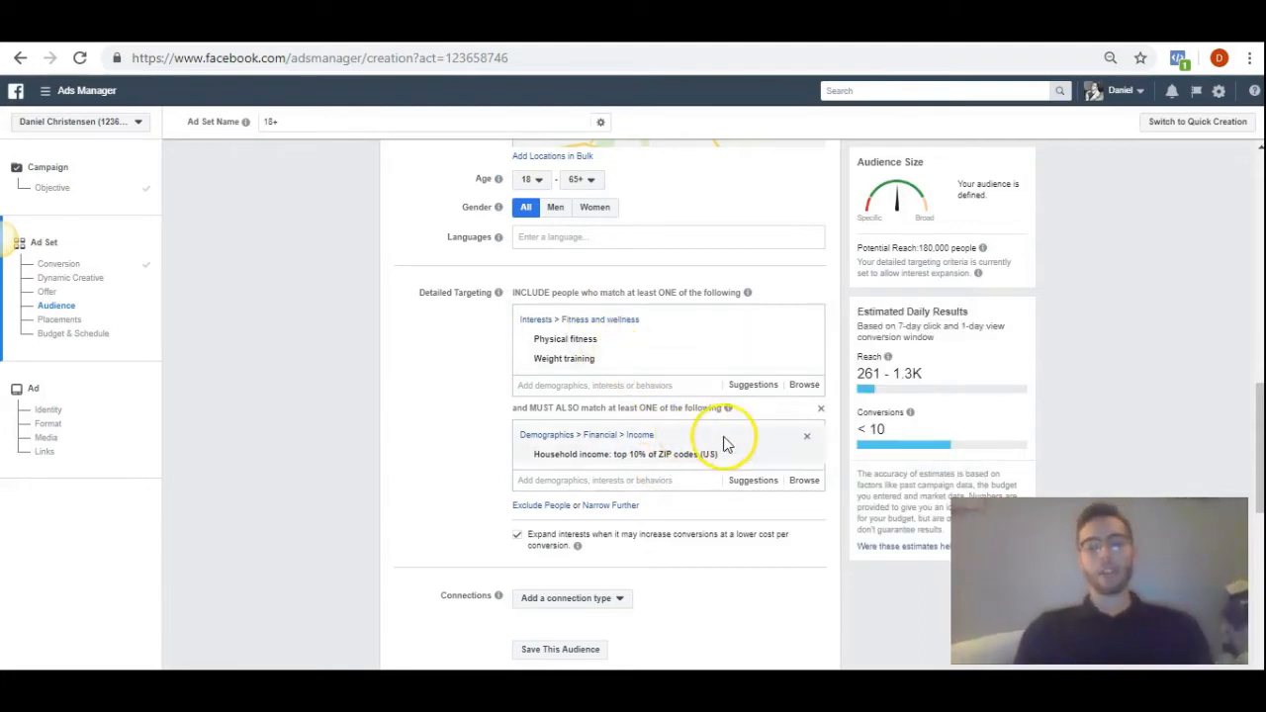
{"action": "left_click", "coordinate": [808, 438]}
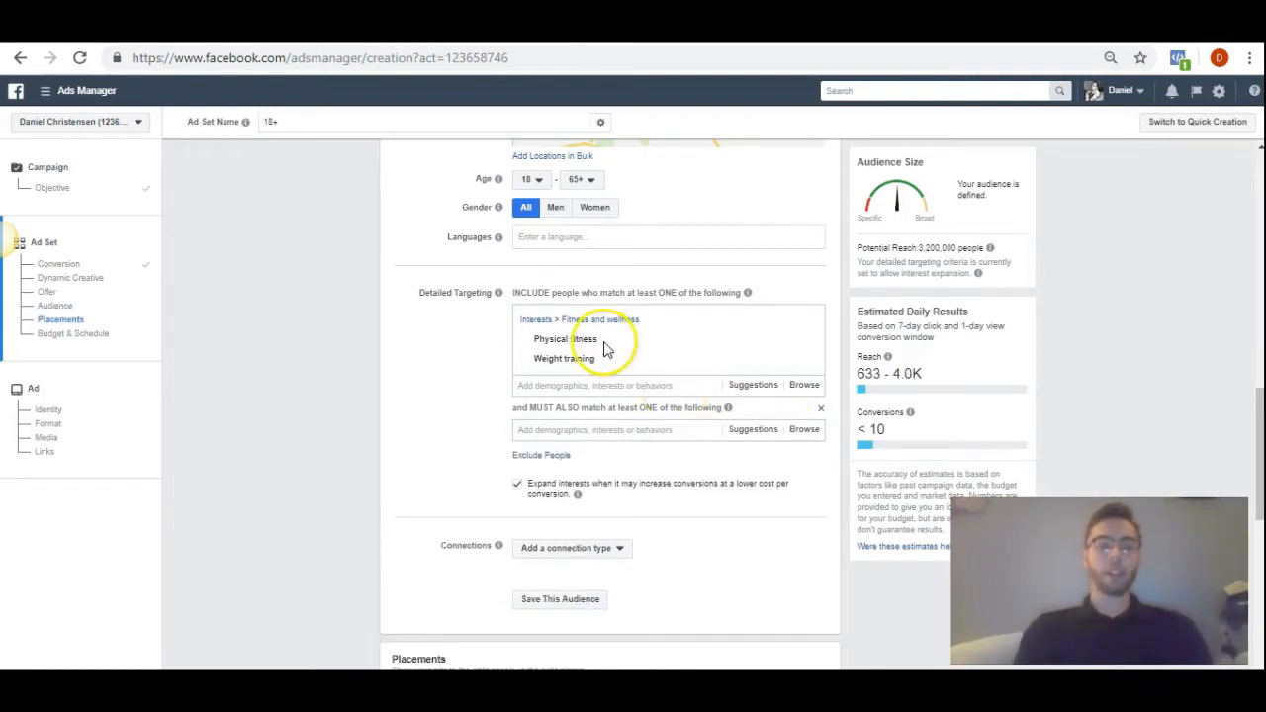
Switch the ad set from automatic to manually edited placements and limit the Facebook platform to Feeds only
{"action": "scroll", "coordinate": [668, 425], "scroll_direction": "down", "scroll_amount": 5}
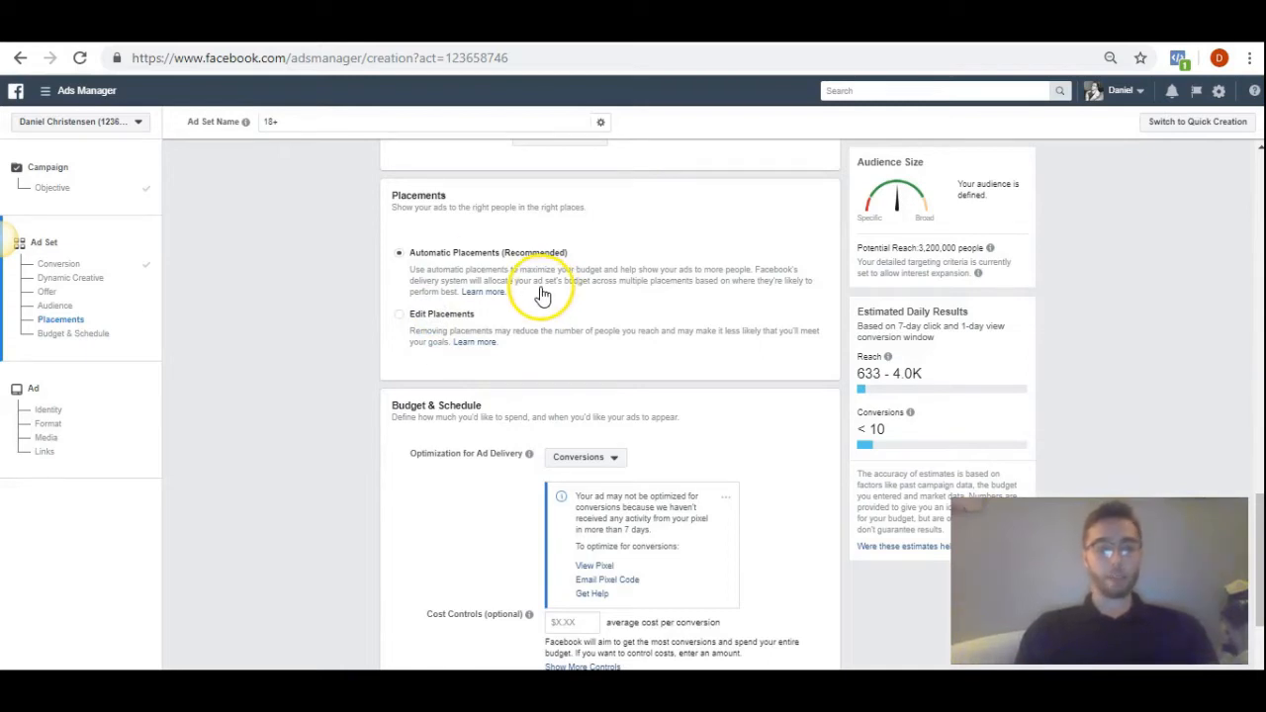
{"action": "left_click", "coordinate": [441, 313]}
{"action": "scroll", "coordinate": [623, 400], "scroll_direction": "down", "scroll_amount": 2}
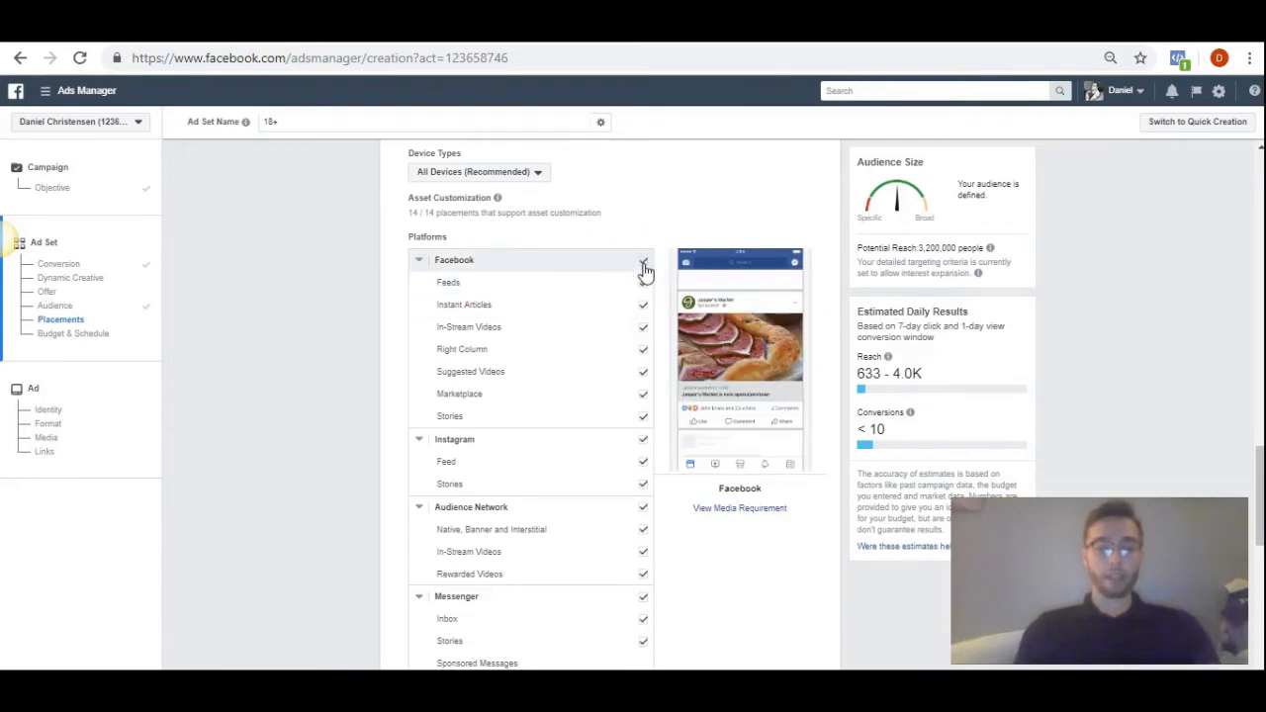
{"action": "left_click", "coordinate": [643, 263]}
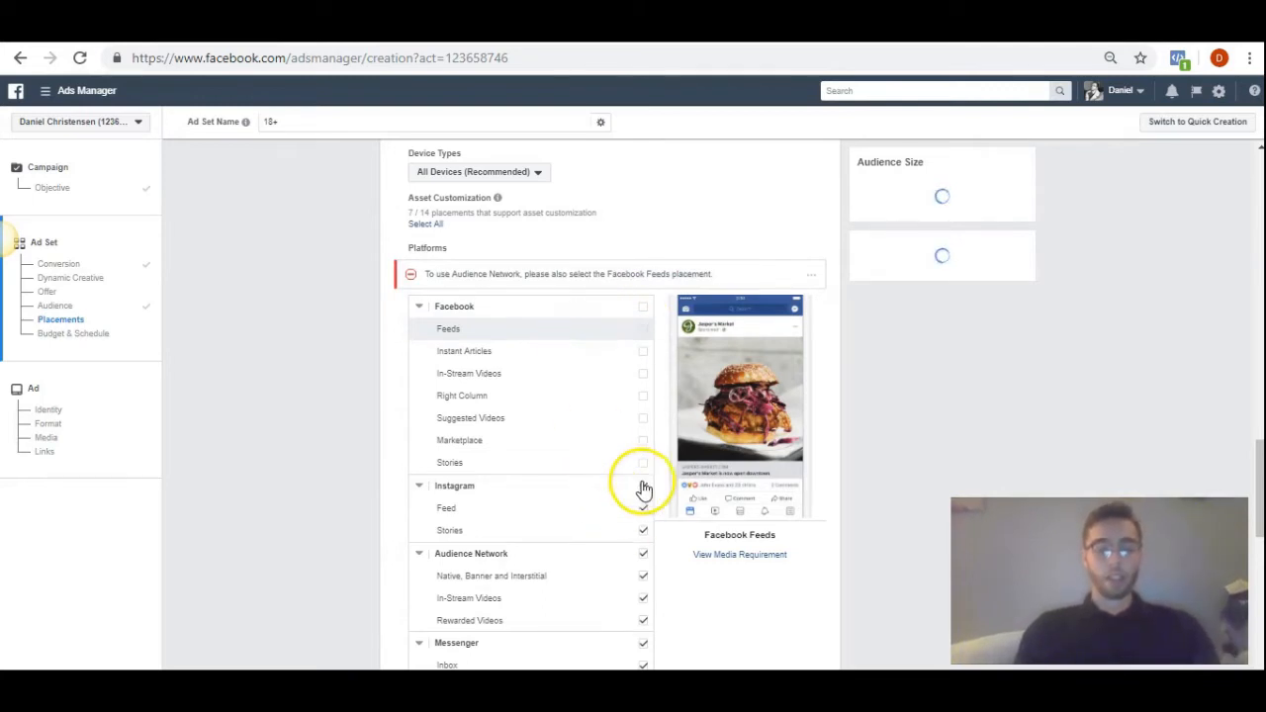
{"action": "left_click", "coordinate": [643, 328]}
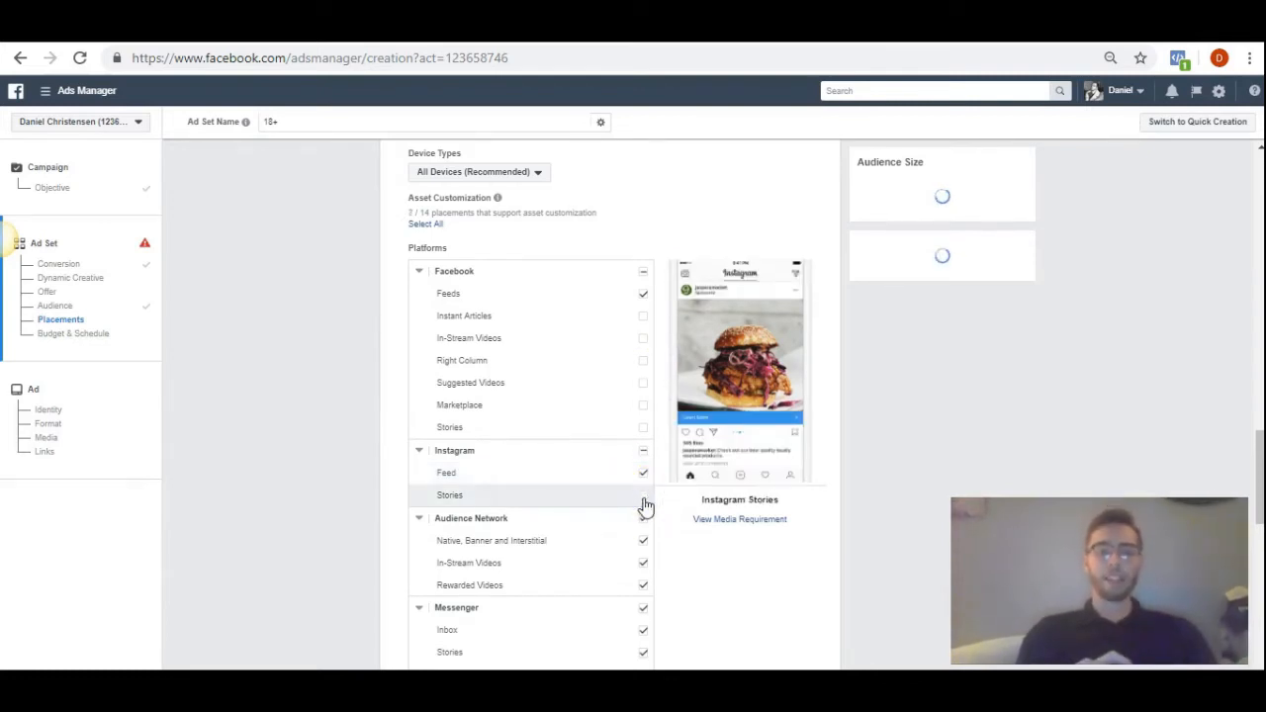
Remove Instagram Stories and all Audience Network and Messenger placements, keeping only the Feed placement for Instagram
{"action": "left_click", "coordinate": [643, 496]}
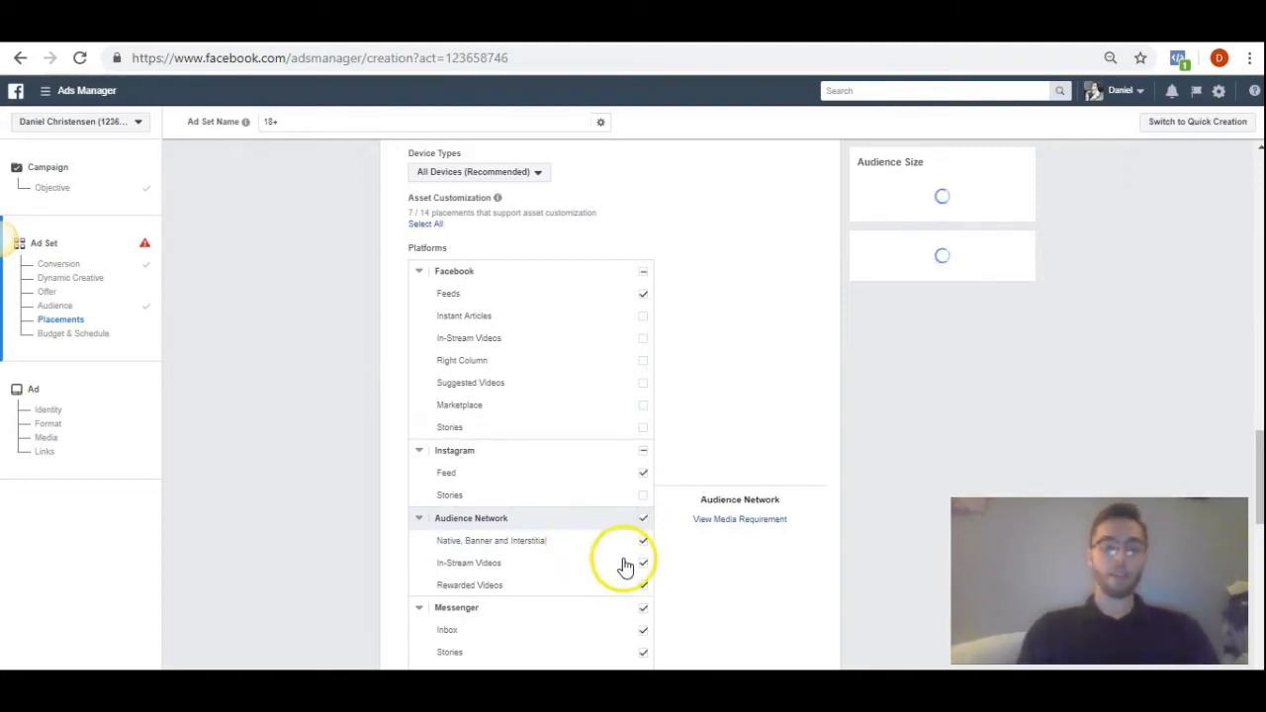
{"action": "left_click", "coordinate": [642, 518]}
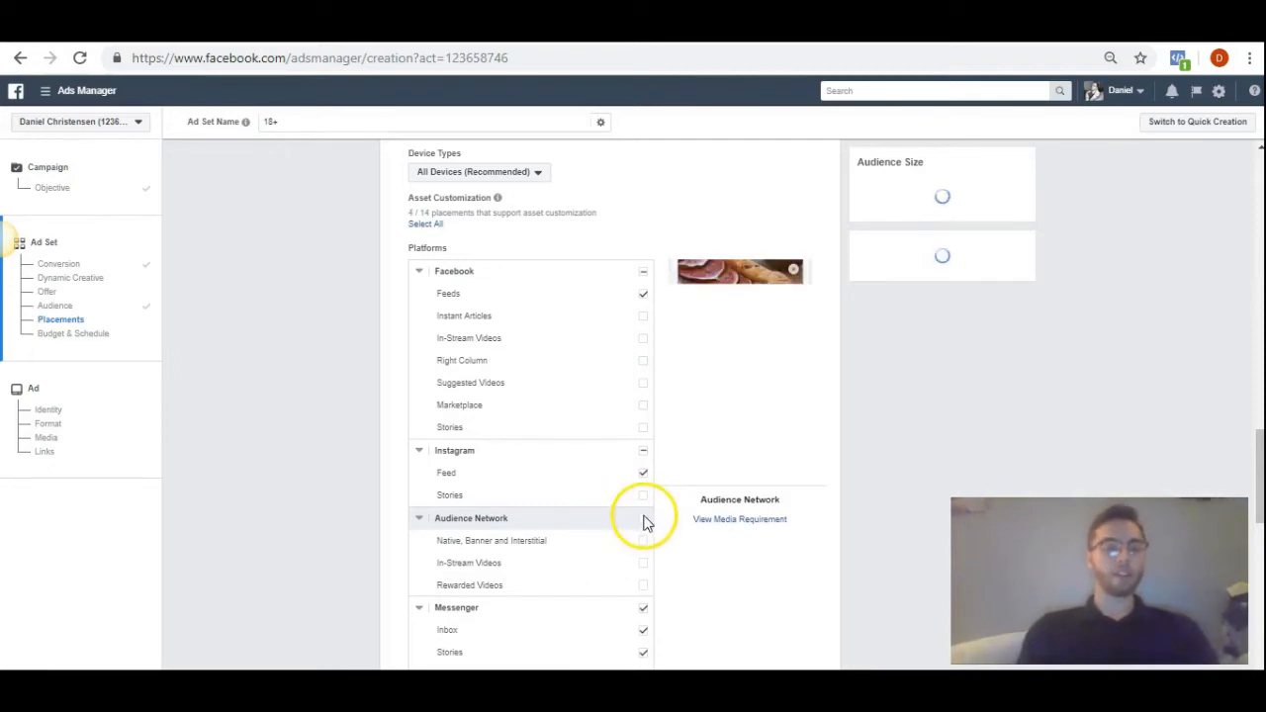
{"action": "left_click", "coordinate": [643, 610]}
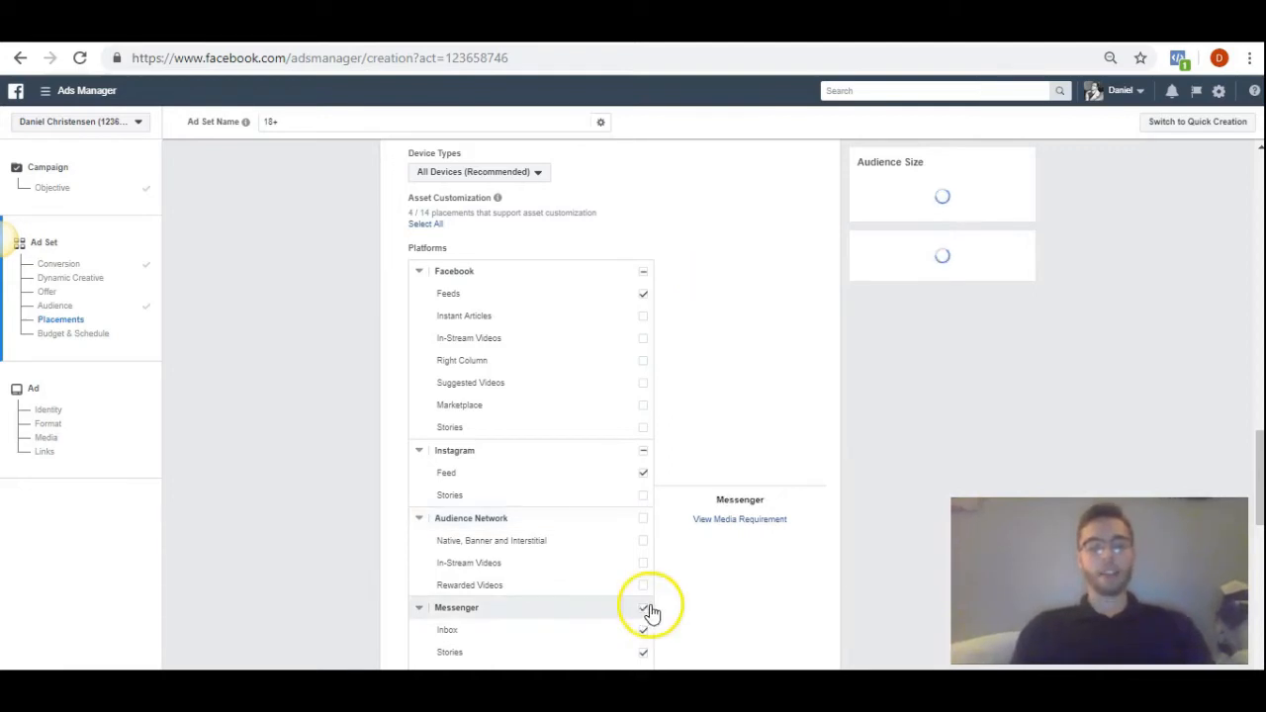
{"action": "left_click", "coordinate": [643, 610]}
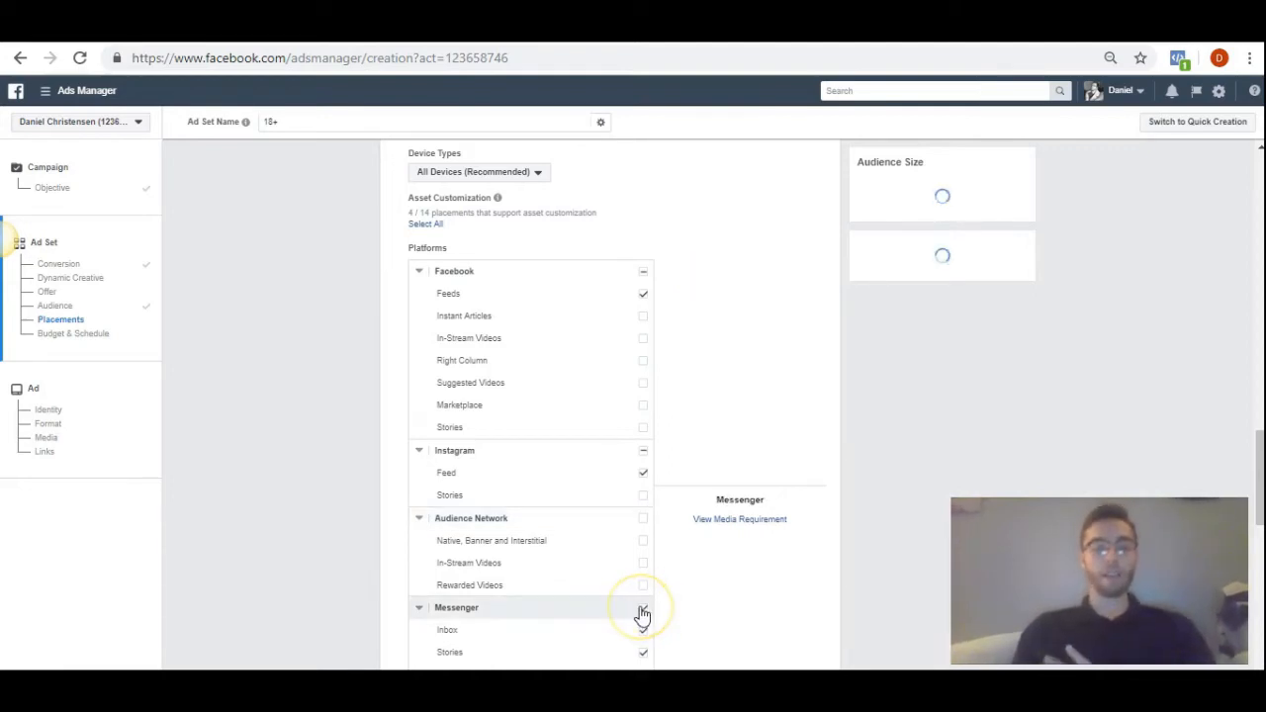
{"action": "left_click", "coordinate": [644, 611]}
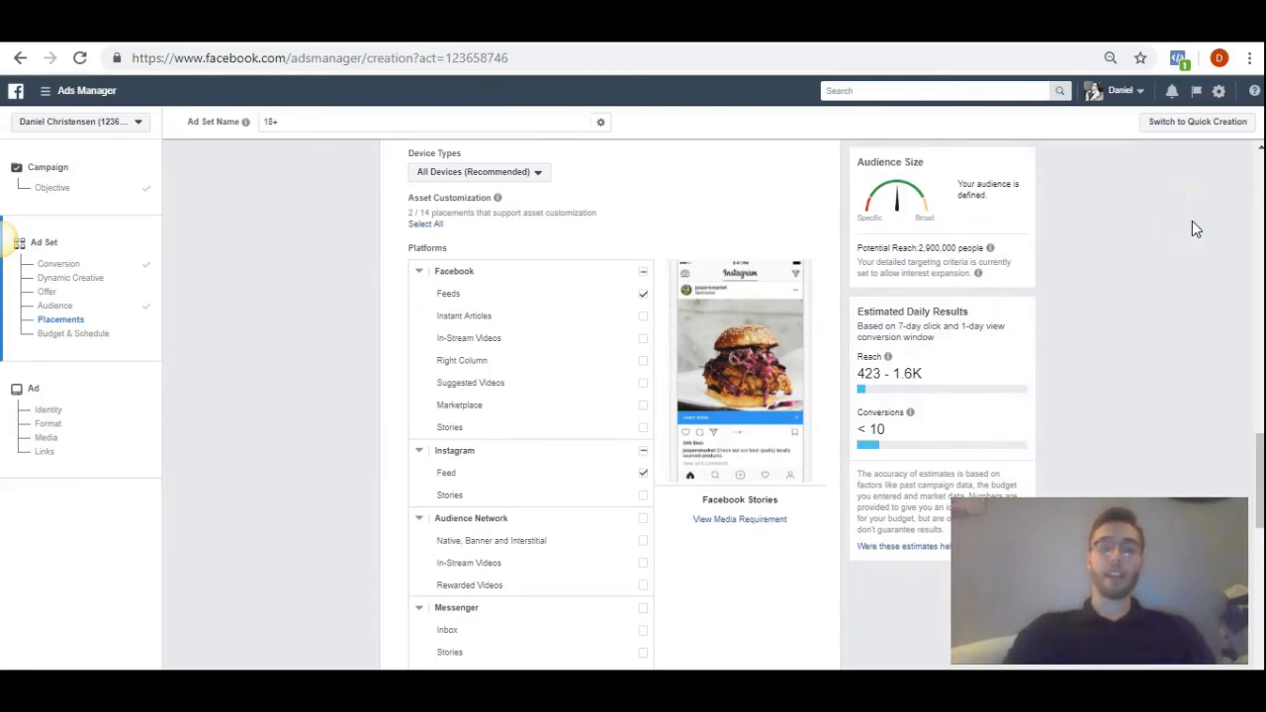
Set the ad set's daily budget to $10.00
{"action": "scroll", "coordinate": [1192, 229], "scroll_direction": "down", "scroll_amount": 3}
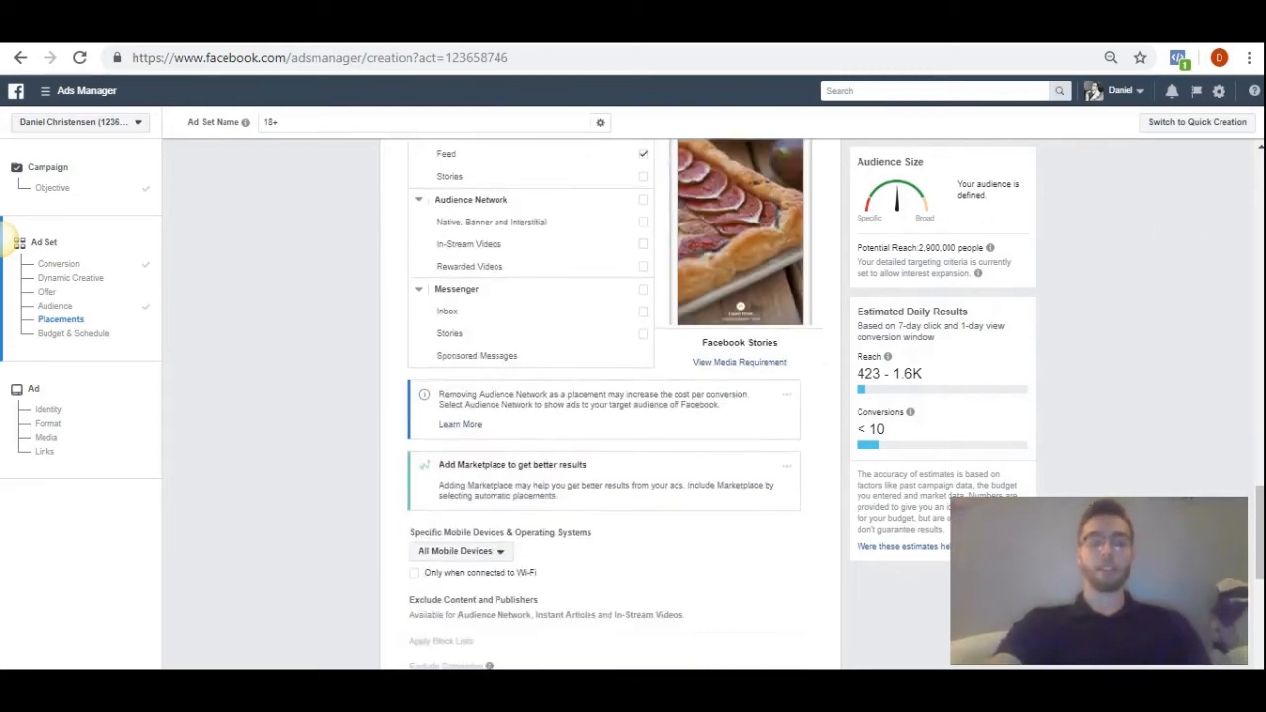
{"action": "scroll", "coordinate": [1192, 229], "scroll_direction": "down", "scroll_amount": 8}
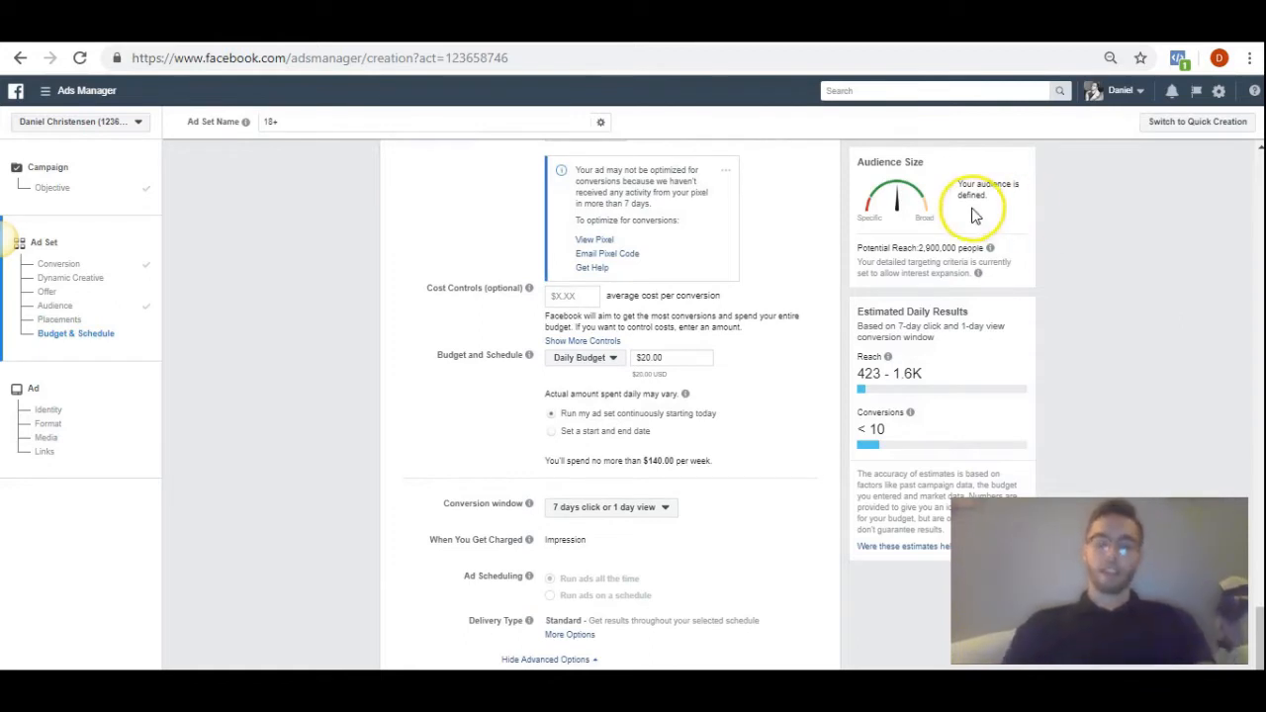
{"action": "left_click", "coordinate": [691, 357]}
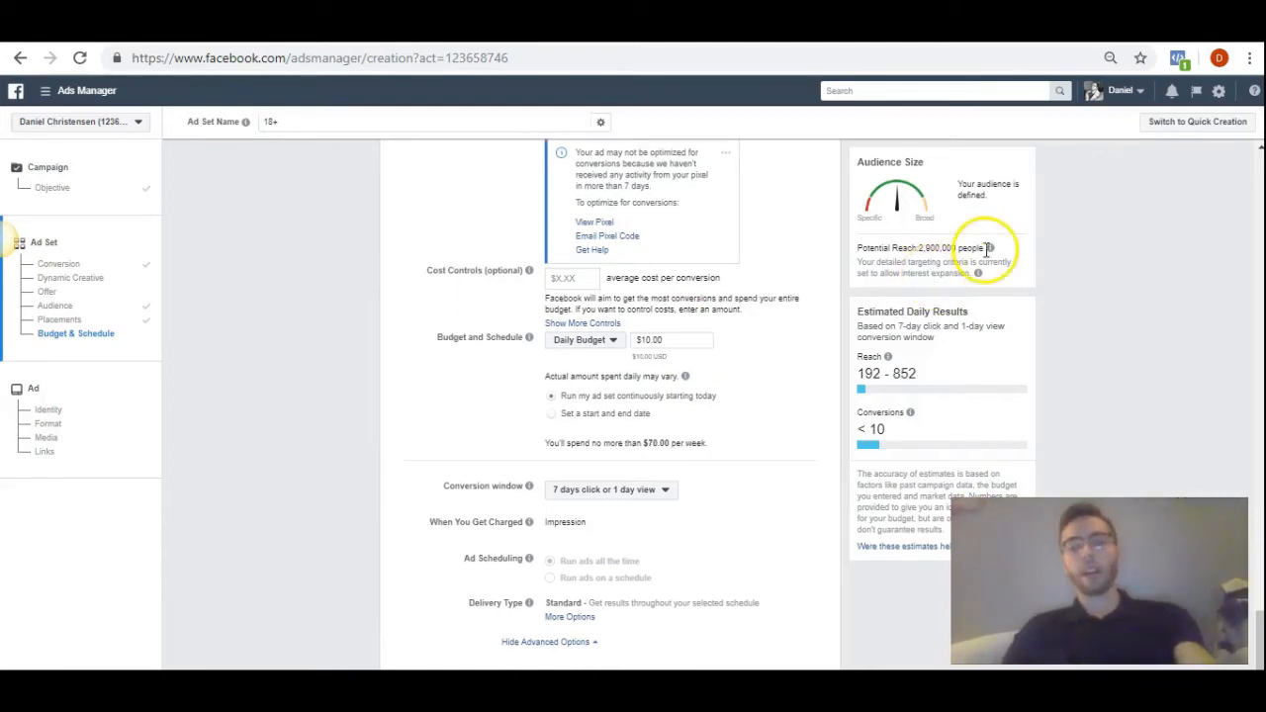
Review the ad set's placements and audience settings together with its potential reach and estimated daily results
{"action": "mouse_move", "coordinate": [989, 248]}
{"action": "scroll", "coordinate": [993, 241], "scroll_direction": "up", "scroll_amount": 2}
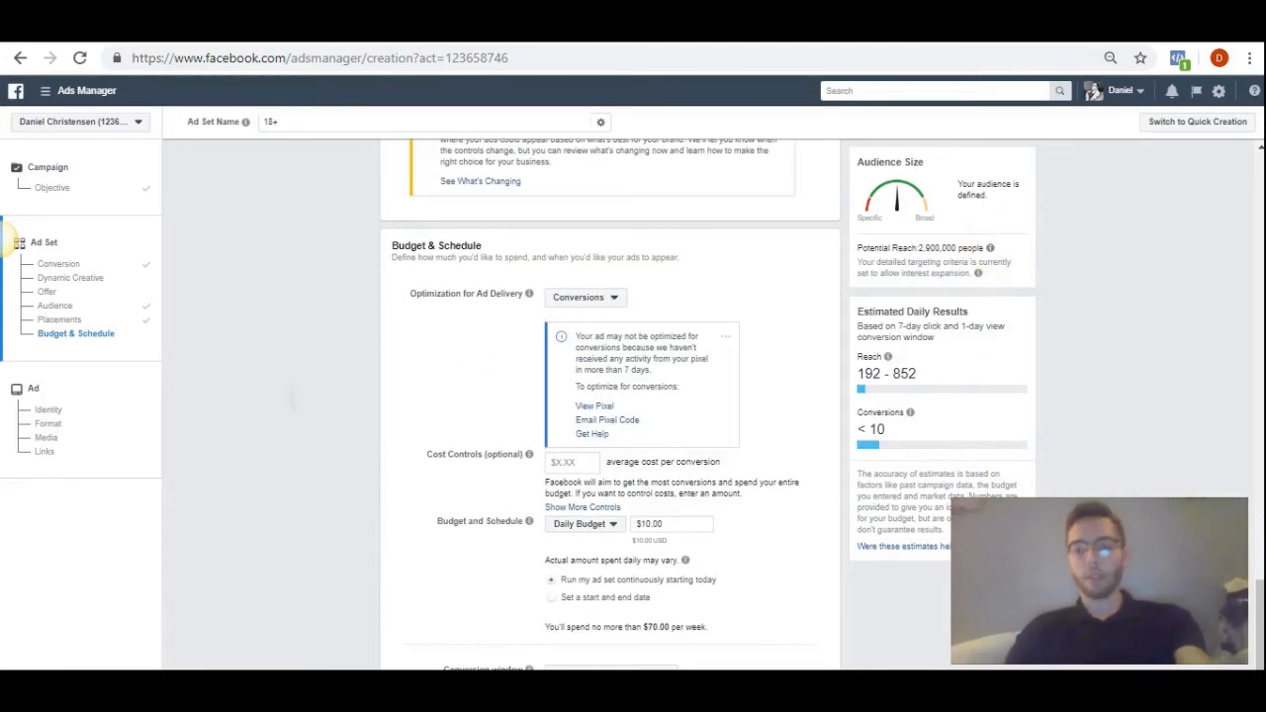
{"action": "scroll", "coordinate": [974, 238], "scroll_direction": "up", "scroll_amount": 5}
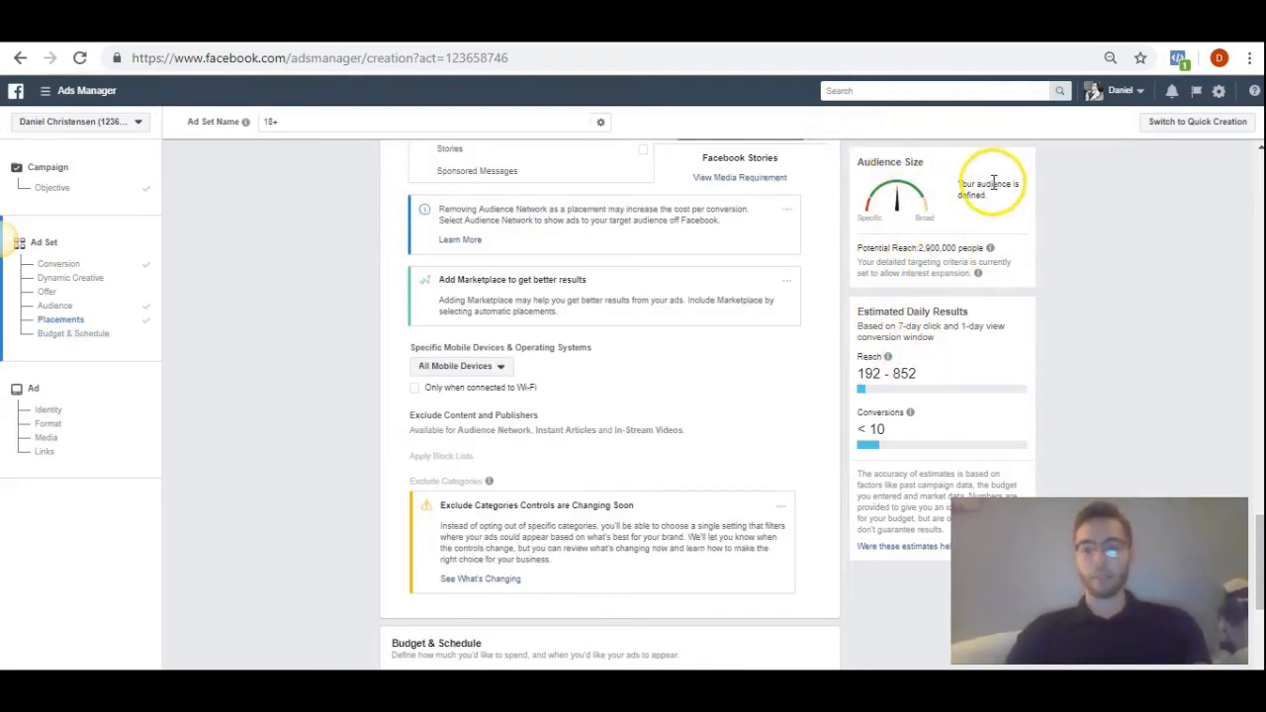
{"action": "scroll", "coordinate": [865, 243], "scroll_direction": "up", "scroll_amount": 3}
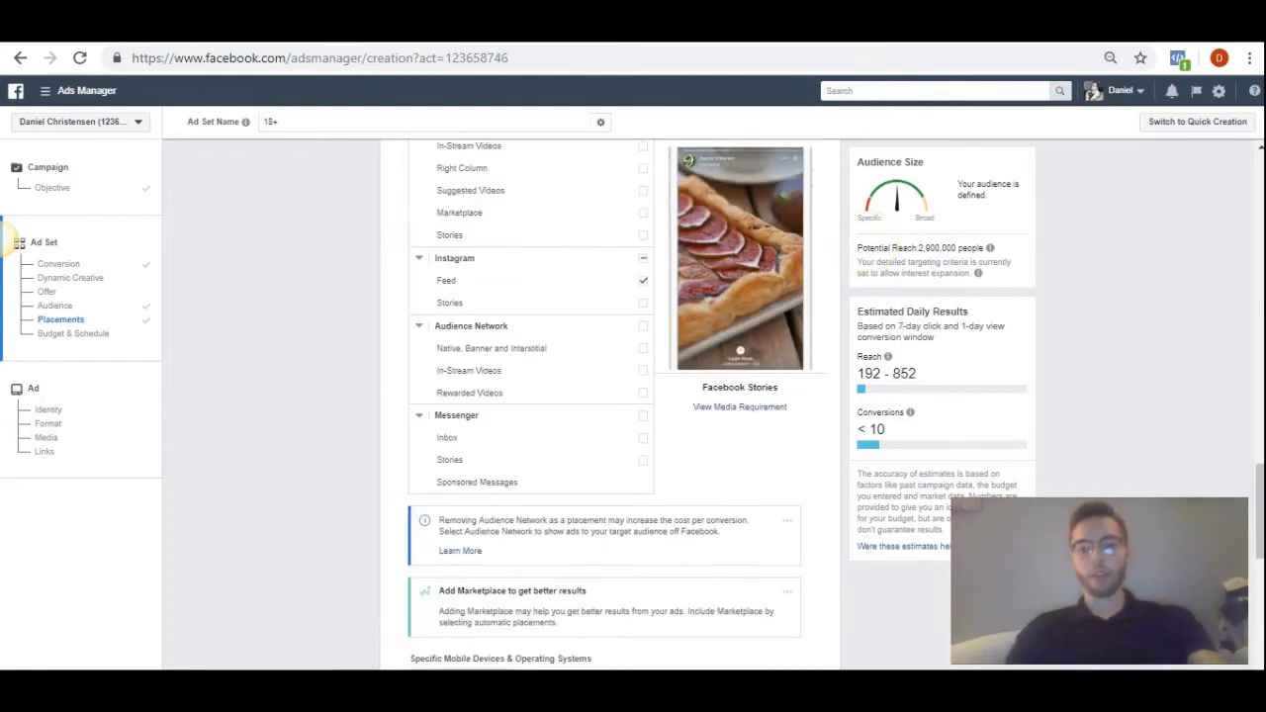
{"action": "scroll", "coordinate": [797, 285], "scroll_direction": "up", "scroll_amount": 1}
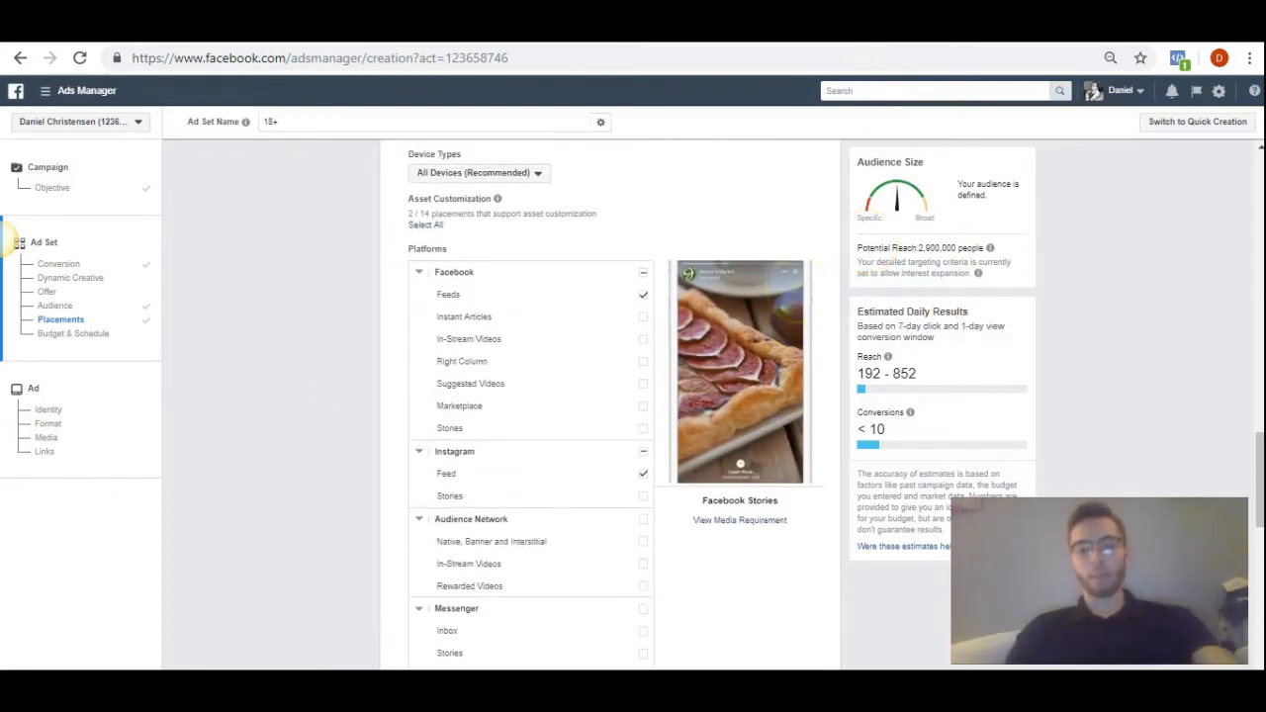
{"action": "scroll", "coordinate": [791, 289], "scroll_direction": "up", "scroll_amount": 5}
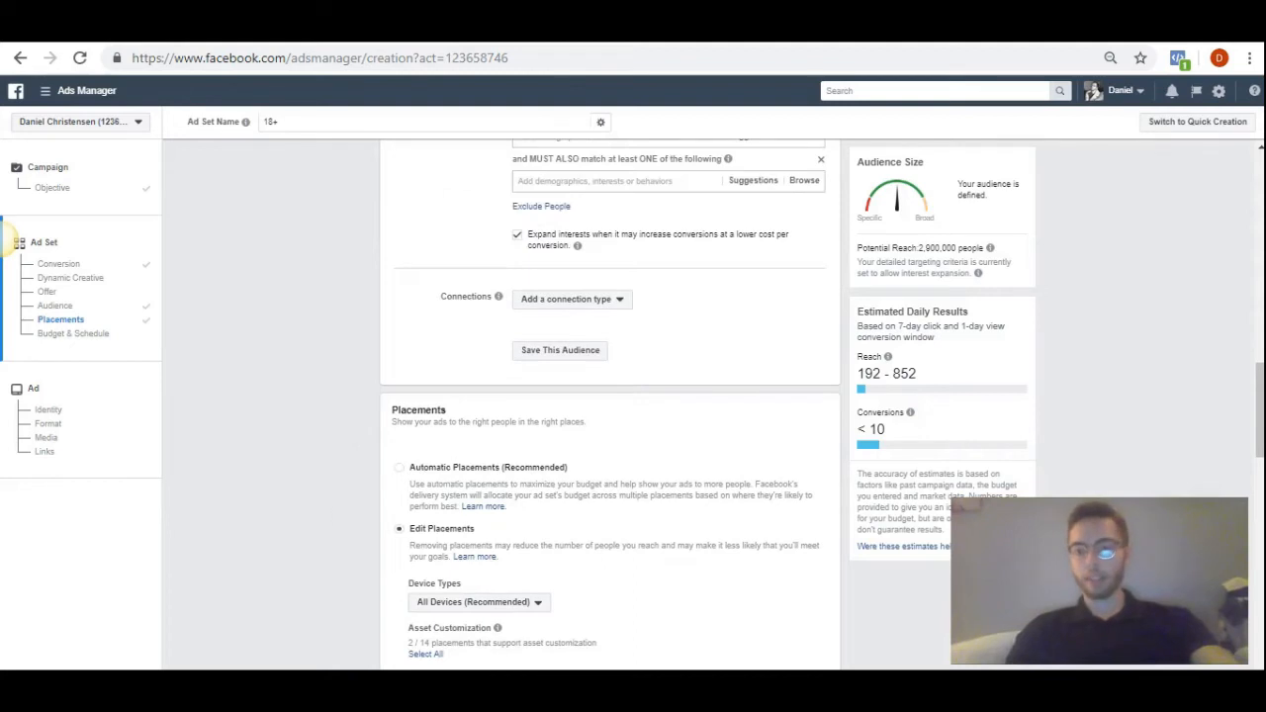
{"action": "scroll", "coordinate": [610, 405], "scroll_direction": "up", "scroll_amount": 8}
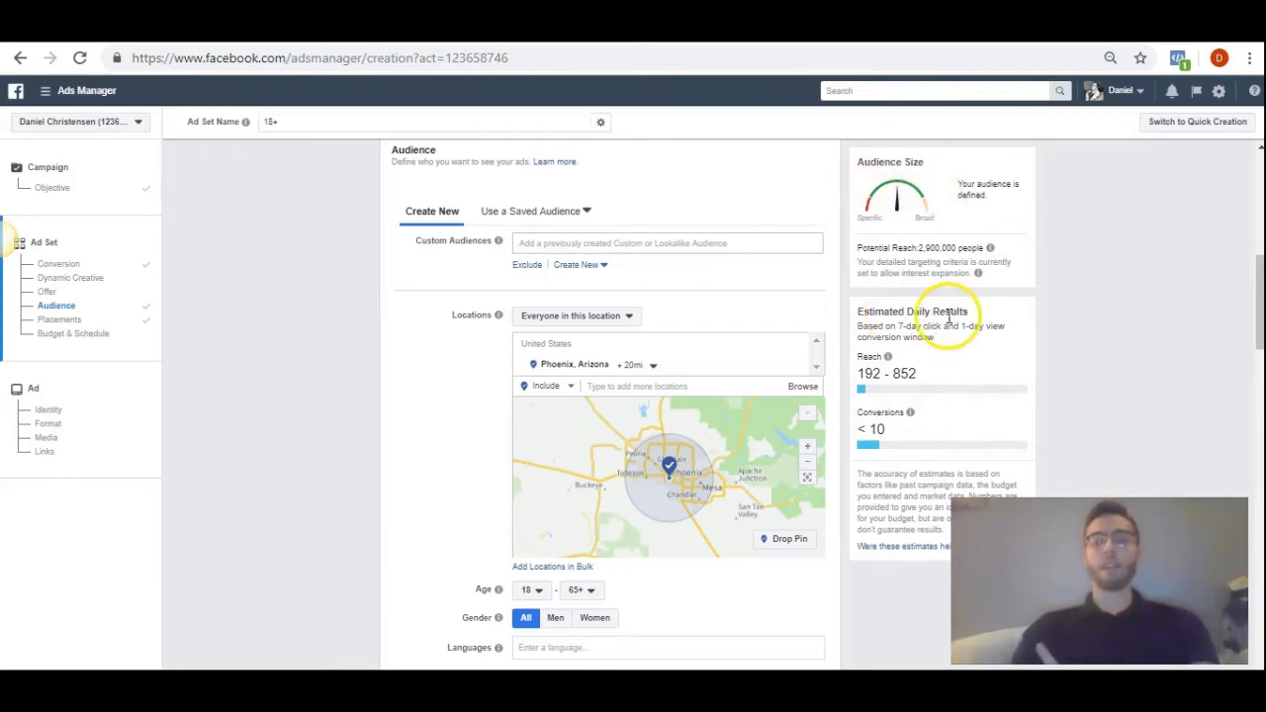
{"action": "mouse_move", "coordinate": [888, 357]}
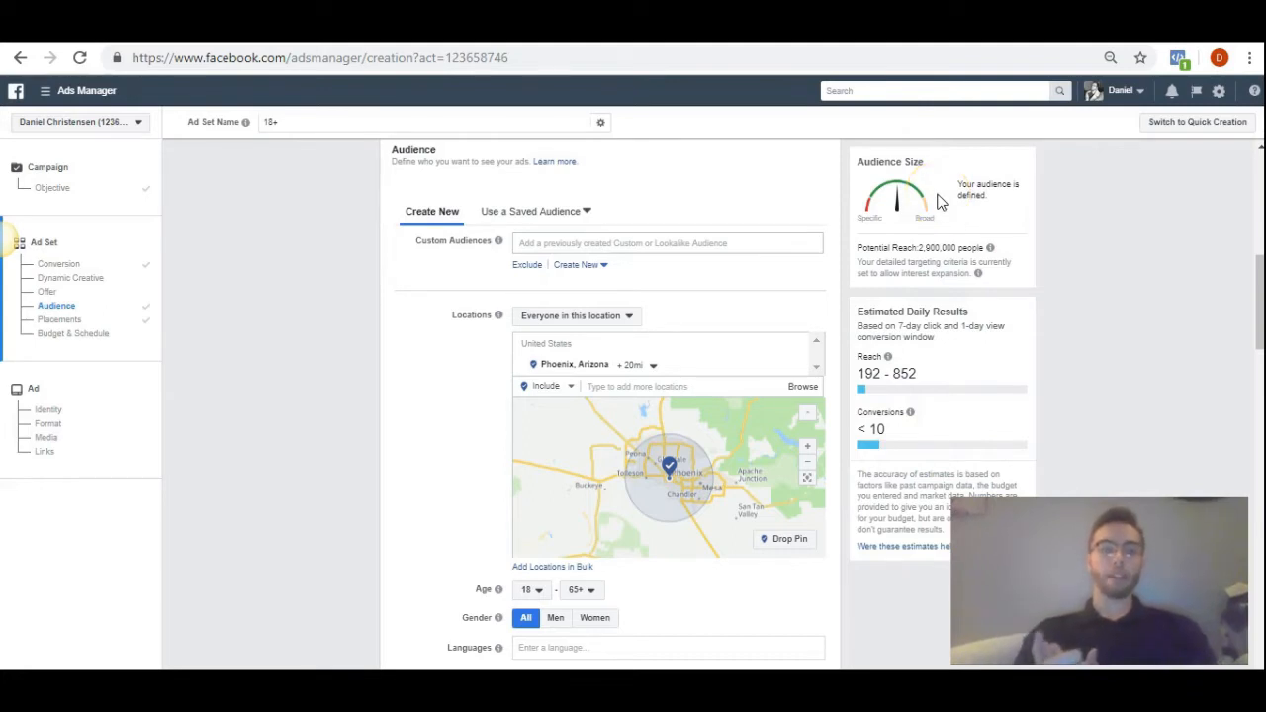
{"action": "mouse_move", "coordinate": [990, 248]}
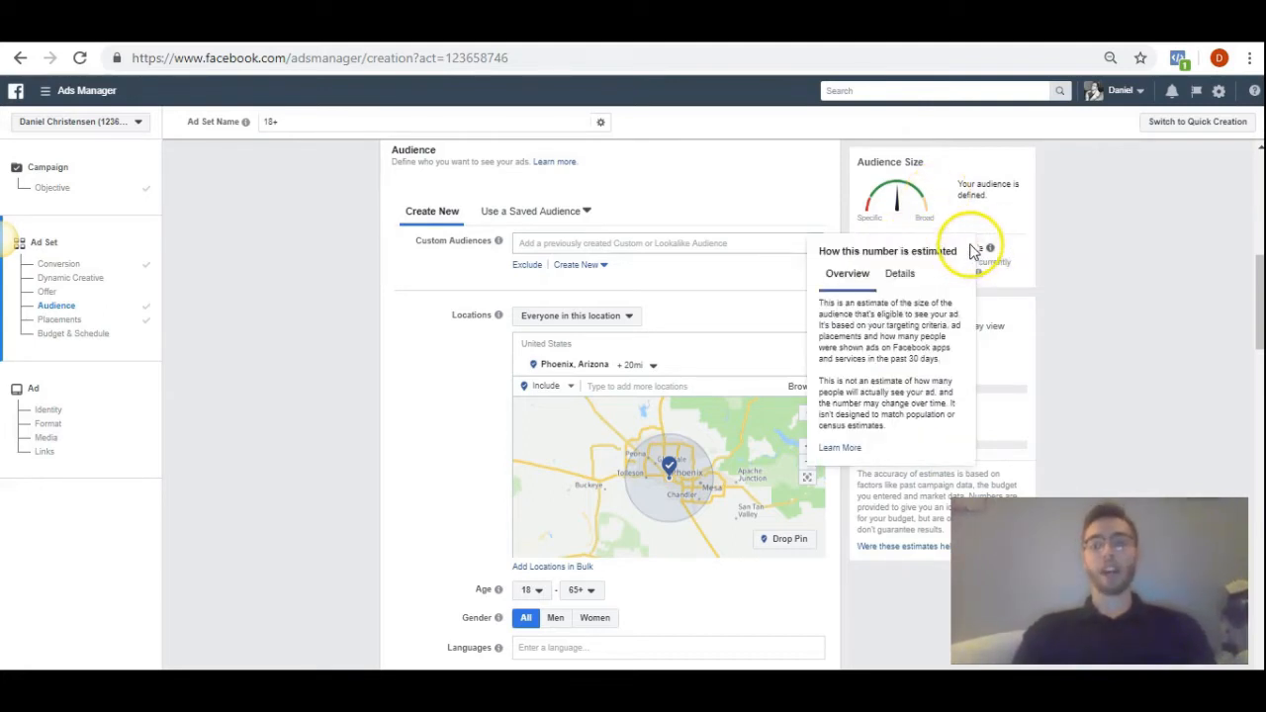